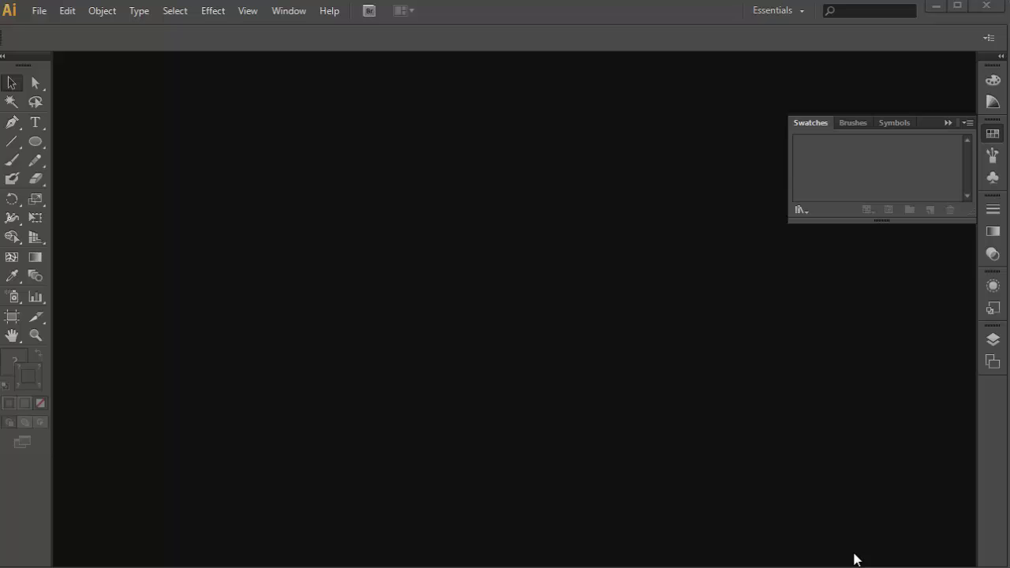
Start a new document with 8 artboards in one row, 20 pt spacing, 200 × 200 pt each.
{"action": "left_click", "coordinate": [759, 424]}
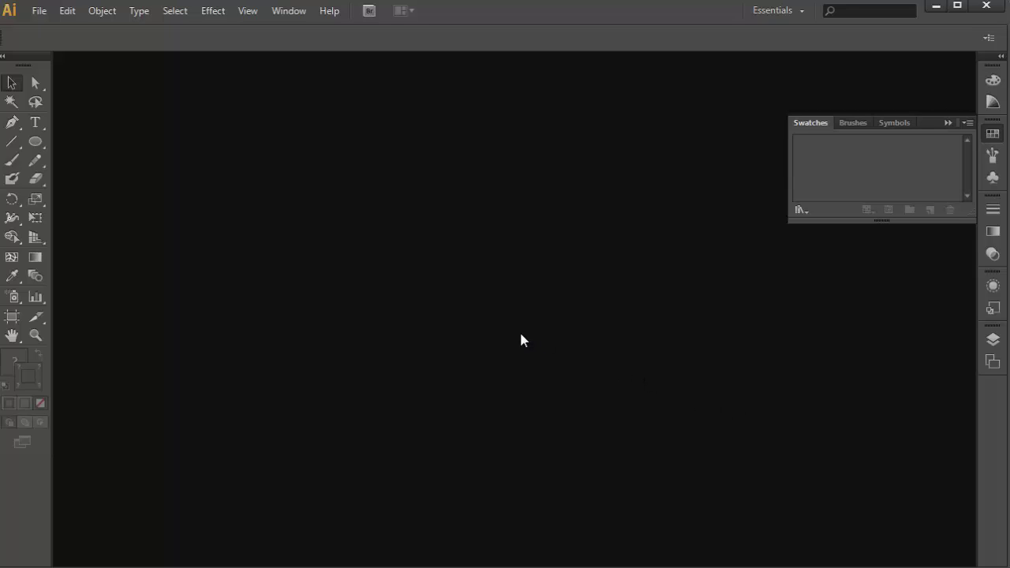
{"action": "key", "text": "ctrl+n"}
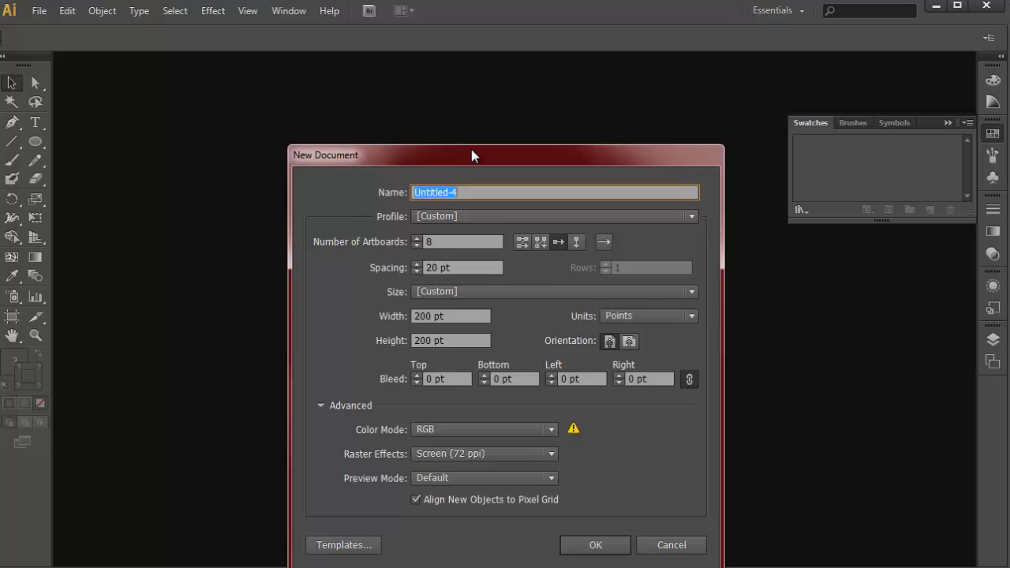
{"action": "left_click_drag", "start_coordinate": [471, 155], "coordinate": [494, 126]}
{"action": "double_click", "coordinate": [479, 214]}
{"action": "type", "text": "1"}
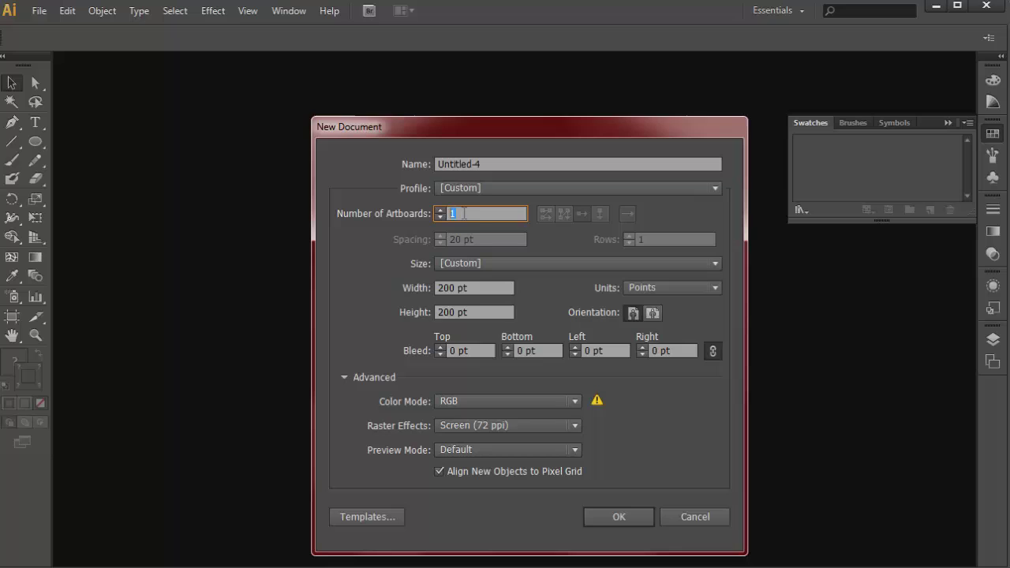
{"action": "type", "text": "8"}
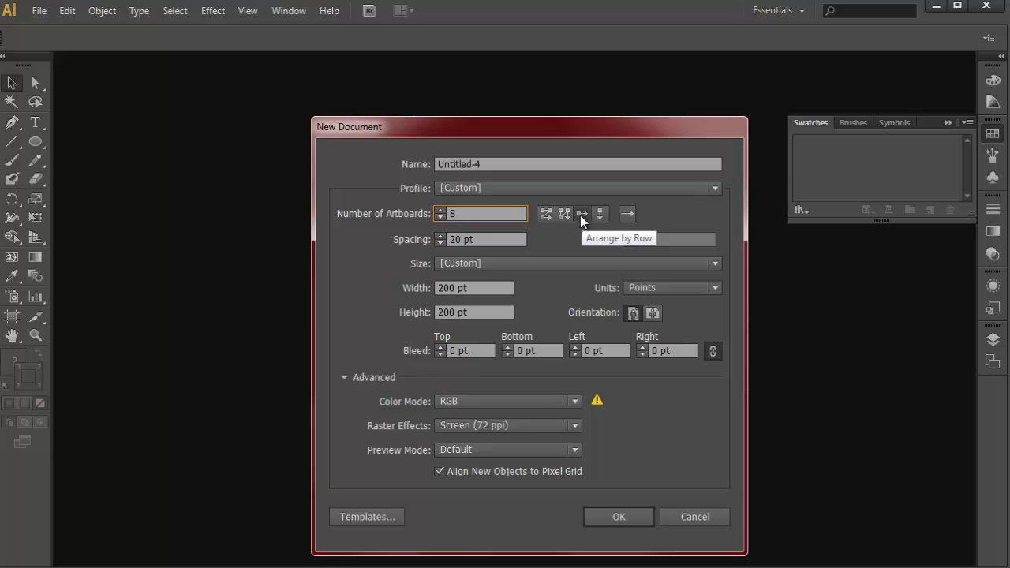
{"action": "left_click", "coordinate": [583, 214]}
{"action": "left_click_drag", "start_coordinate": [514, 239], "coordinate": [367, 248]}
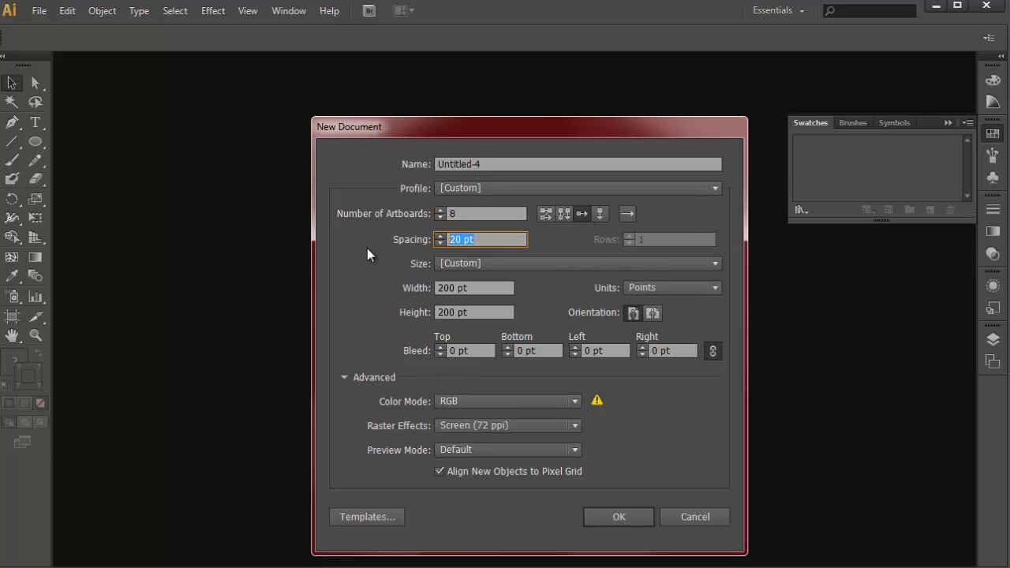
{"action": "key", "text": "Tab"}
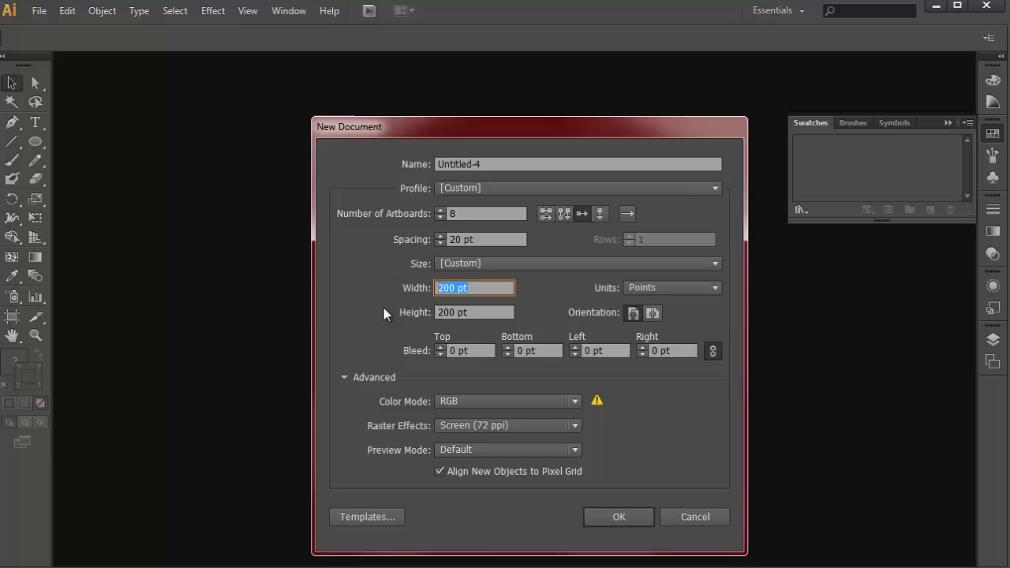
{"action": "key", "text": "Tab"}
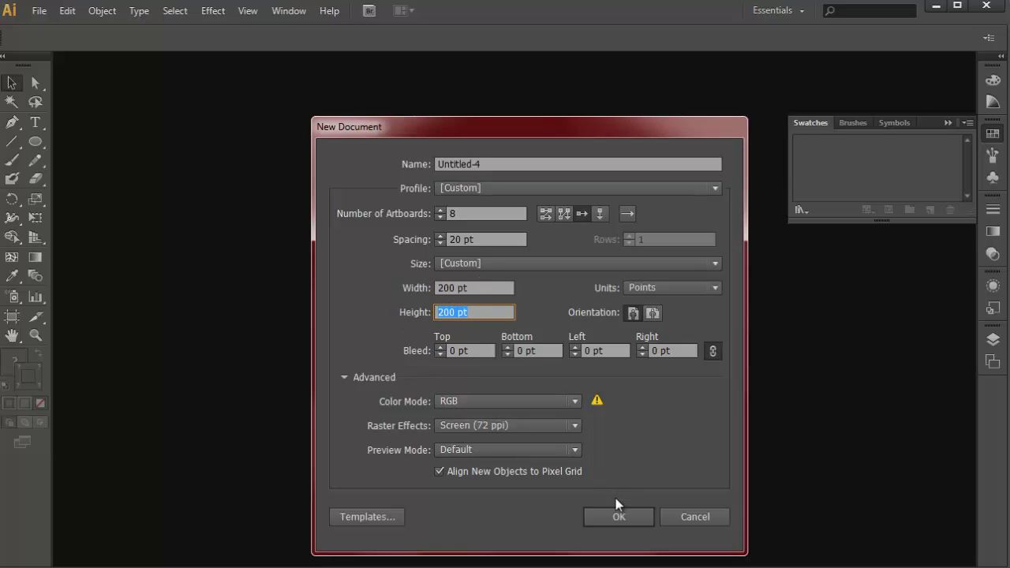
Create the eight-artboard document and zoom in on the first artboard.
{"action": "left_click", "coordinate": [614, 523]}
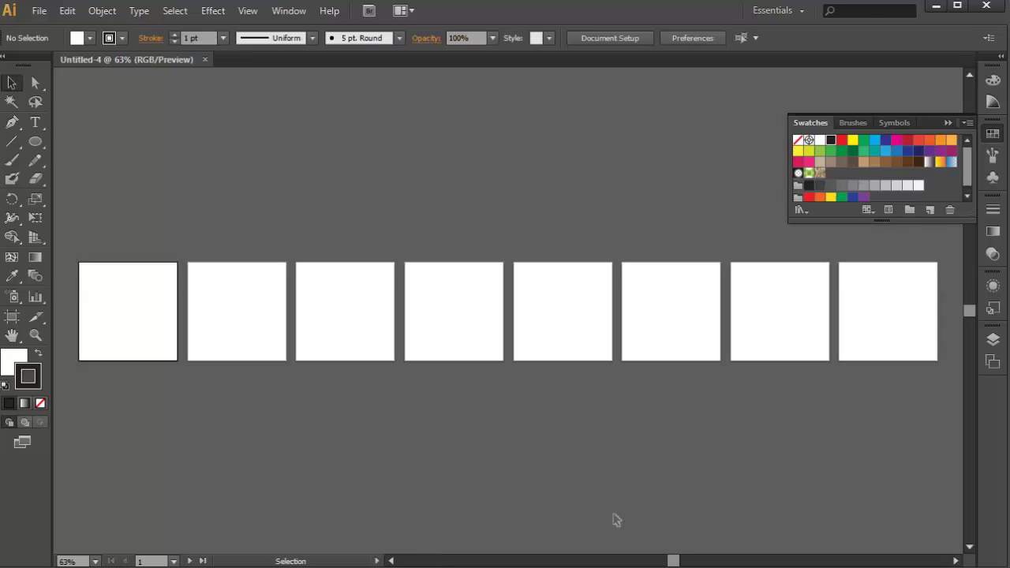
{"action": "left_click_drag", "start_coordinate": [608, 492], "coordinate": [620, 507]}
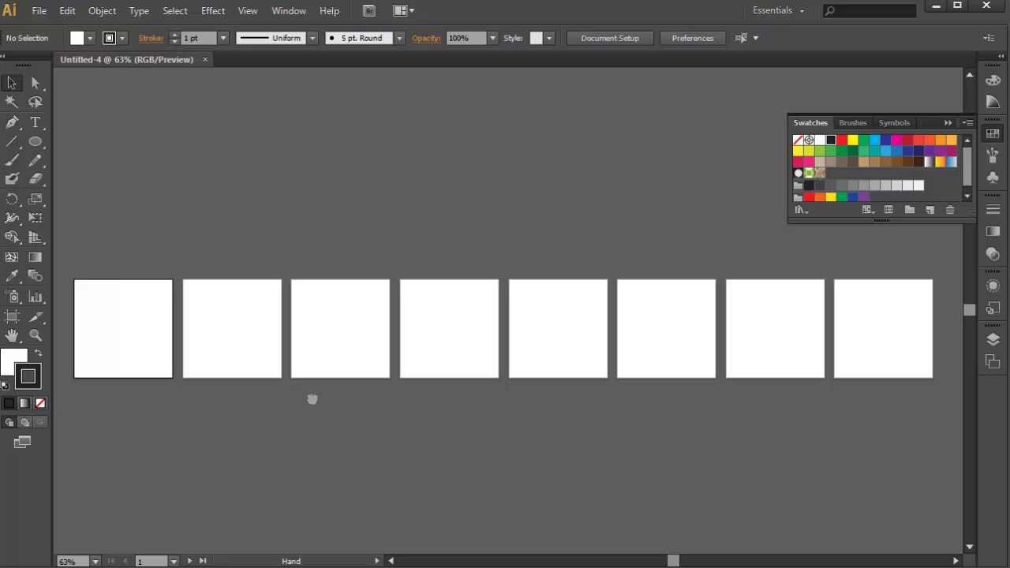
{"action": "scroll", "coordinate": [276, 379], "scroll_direction": "up", "scroll_amount": 1}
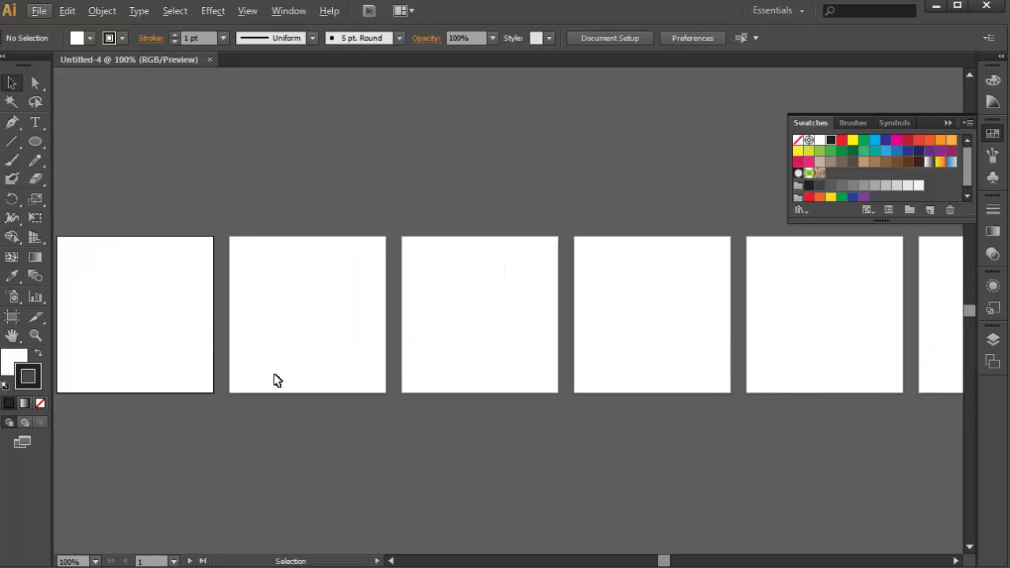
{"action": "scroll", "coordinate": [349, 407], "scroll_direction": "up", "scroll_amount": 1}
{"action": "scroll", "coordinate": [350, 407], "scroll_direction": "up", "scroll_amount": 1}
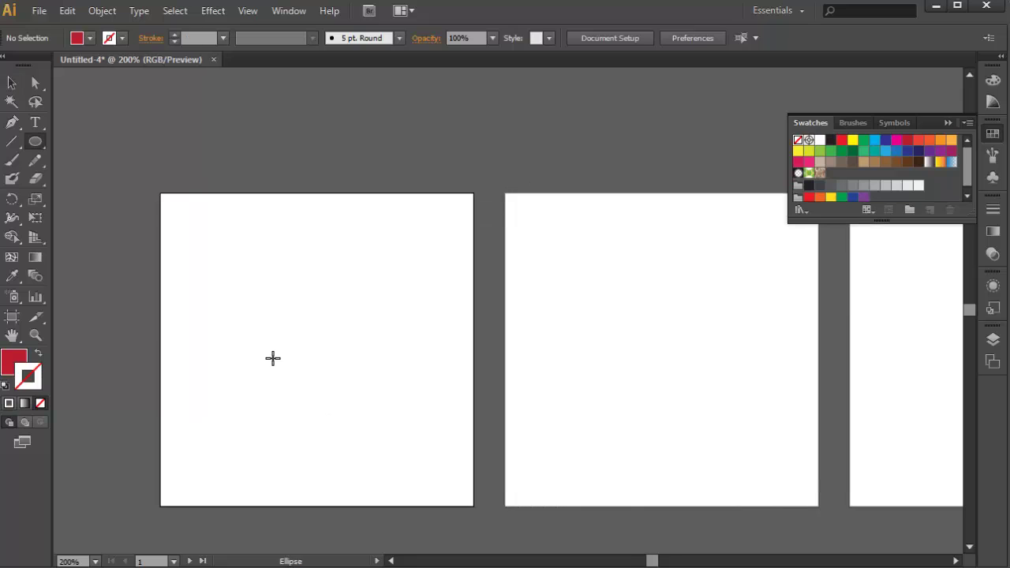
Draw a red, unstroked circle near the bottom of artboard 1 and select it.
{"action": "mouse_move", "coordinate": [246, 345]}
{"action": "left_mouse_down"}
{"action": "mouse_move", "coordinate": [339, 453]}
{"action": "mouse_move", "coordinate": [344, 424]}
{"action": "left_mouse_up"}
{"action": "key", "text": "v"}
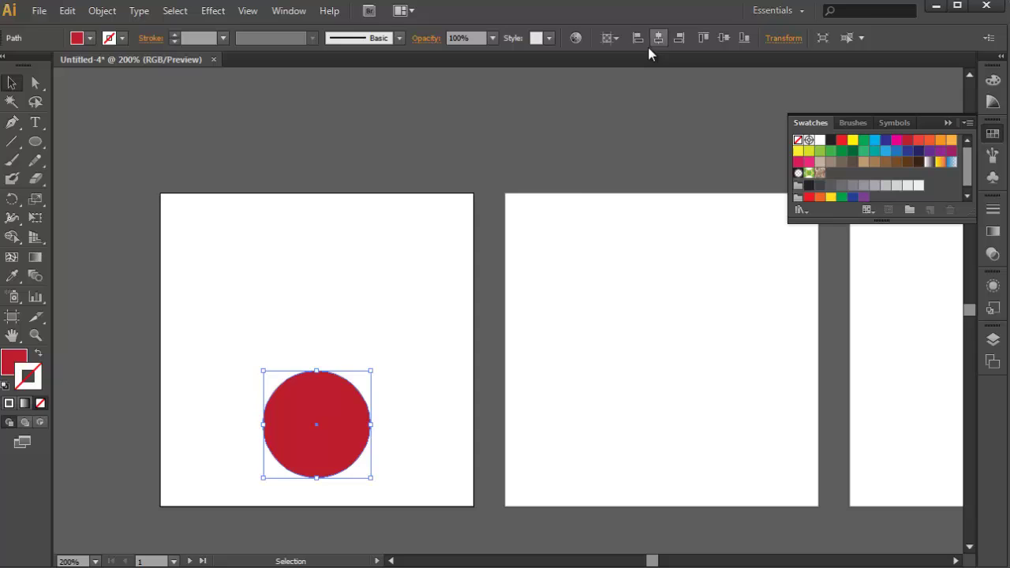
{"action": "left_click", "coordinate": [644, 282]}
{"action": "left_click_drag", "start_coordinate": [644, 281], "coordinate": [581, 317]}
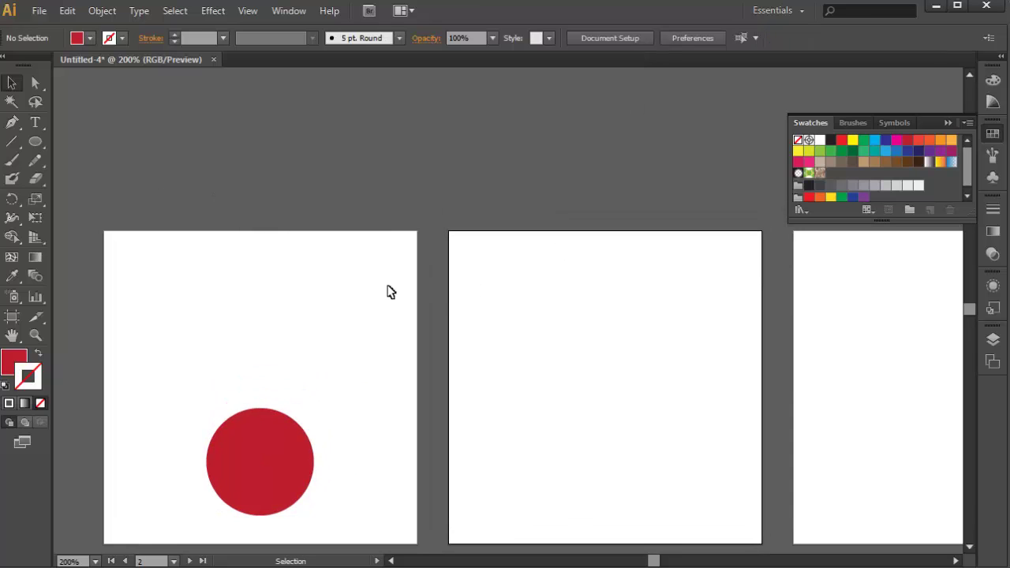
{"action": "scroll", "coordinate": [372, 352], "scroll_direction": "down", "scroll_amount": 2}
{"action": "key", "text": "a"}
{"action": "left_click", "coordinate": [314, 393]}
{"action": "key", "text": "v"}
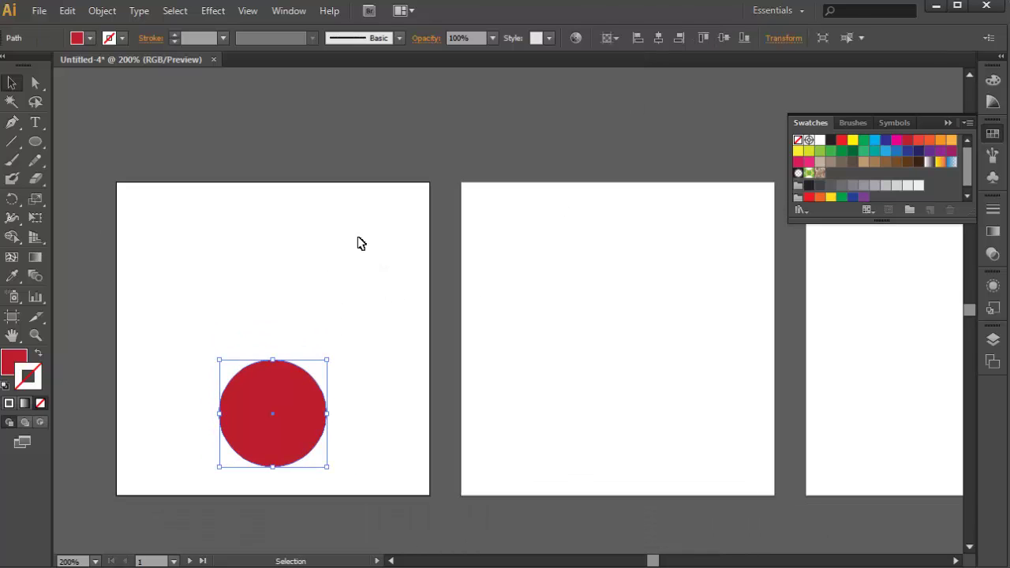
Paste a copy of the circle in place on artboard 2 and squash it flatter.
{"action": "left_click", "coordinate": [593, 308]}
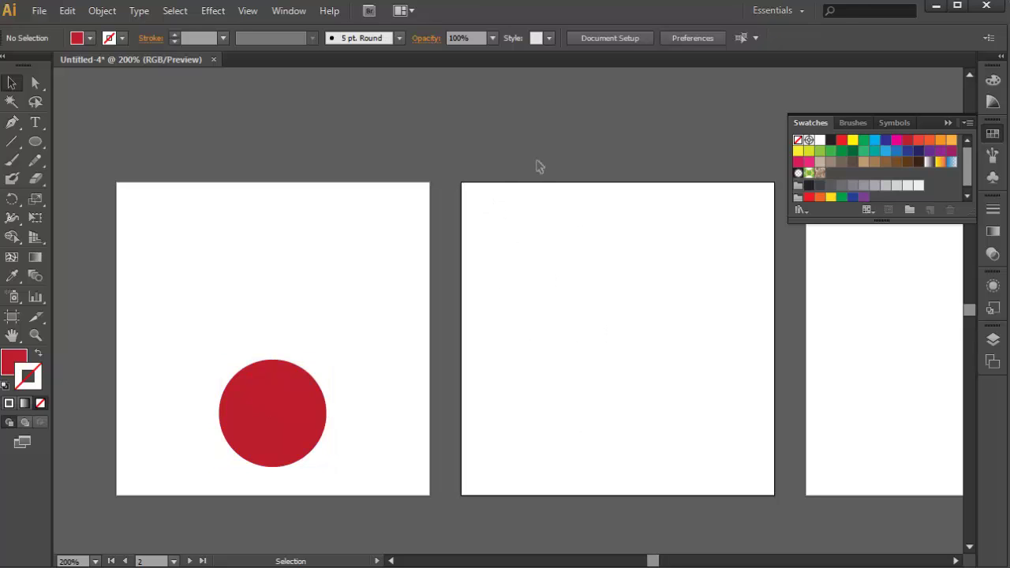
{"action": "left_click_drag", "start_coordinate": [604, 361], "coordinate": [555, 334]}
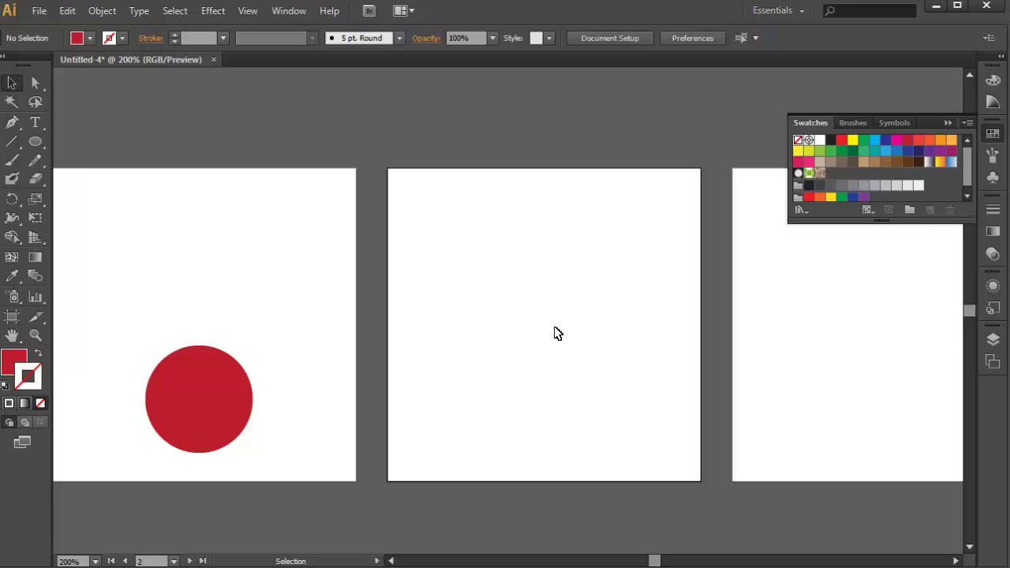
{"action": "key", "text": "ctrl"}
{"action": "key", "text": "ctrl+shift+v"}
{"action": "scroll", "coordinate": [593, 309], "scroll_direction": "right", "scroll_amount": 2}
{"action": "scroll", "coordinate": [593, 309], "scroll_direction": "left", "scroll_amount": 3}
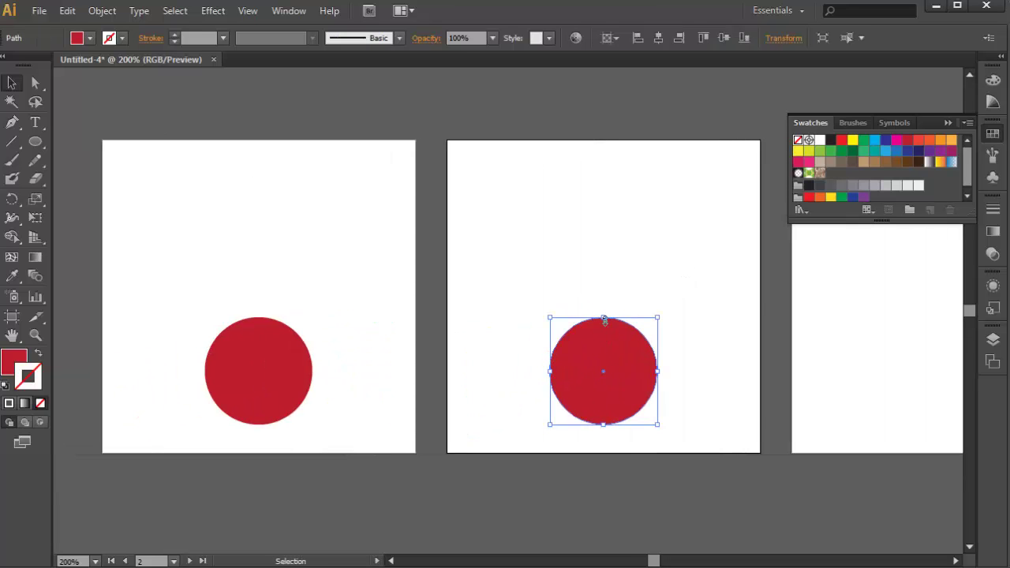
{"action": "left_click_drag", "start_coordinate": [603, 318], "coordinate": [604, 339]}
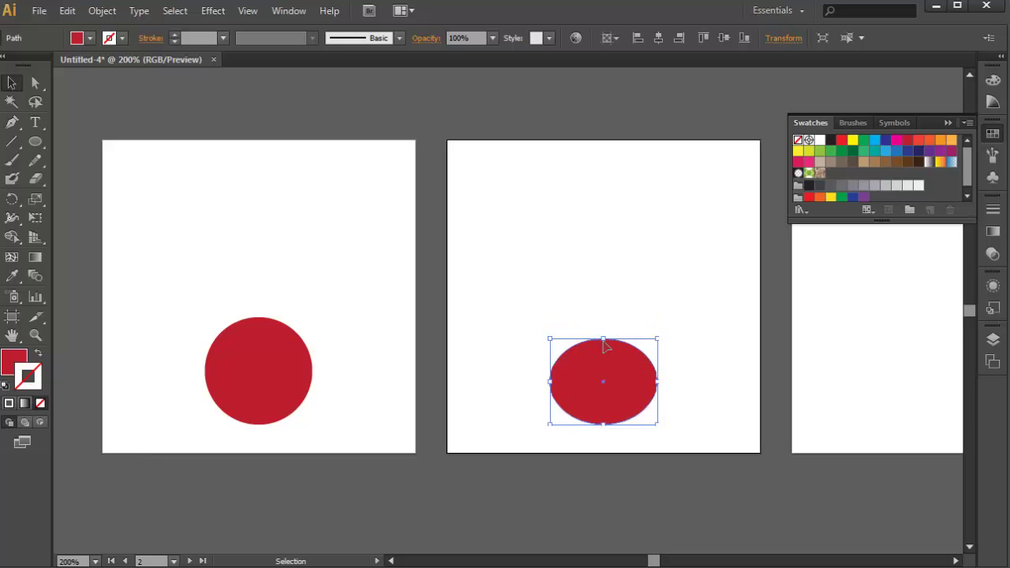
Nudge the squashed ellipse's bottom anchor point upward, then reselect the ellipse.
{"action": "left_click", "coordinate": [603, 440]}
{"action": "key", "text": "a"}
{"action": "left_click", "coordinate": [604, 427]}
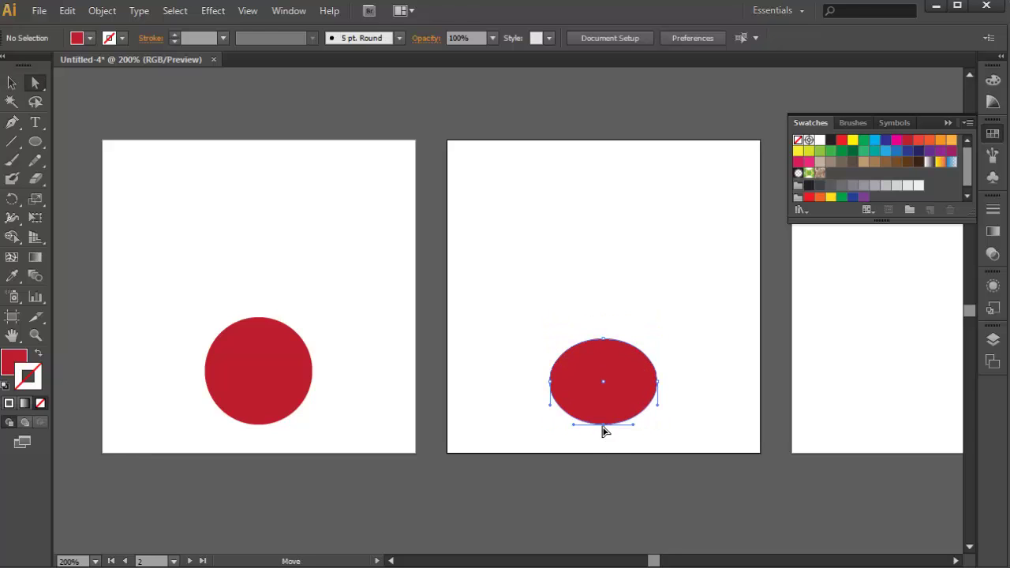
{"action": "left_click_drag", "start_coordinate": [604, 427], "coordinate": [604, 420]}
{"action": "left_click", "coordinate": [598, 433]}
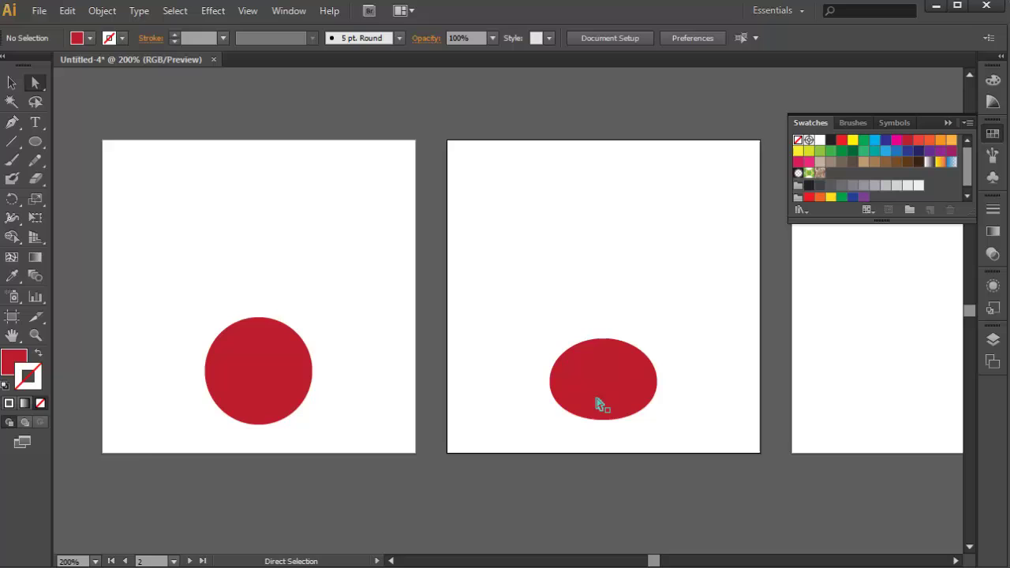
{"action": "key", "text": "c"}
{"action": "left_click", "coordinate": [596, 399]}
{"action": "key", "text": "Return"}
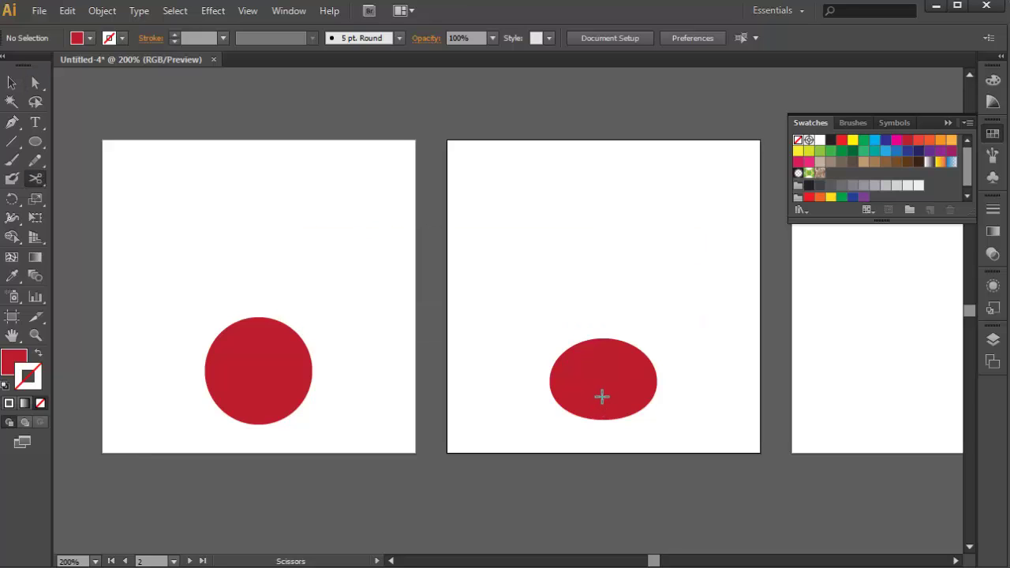
{"action": "key", "text": "v"}
{"action": "left_click", "coordinate": [597, 384]}
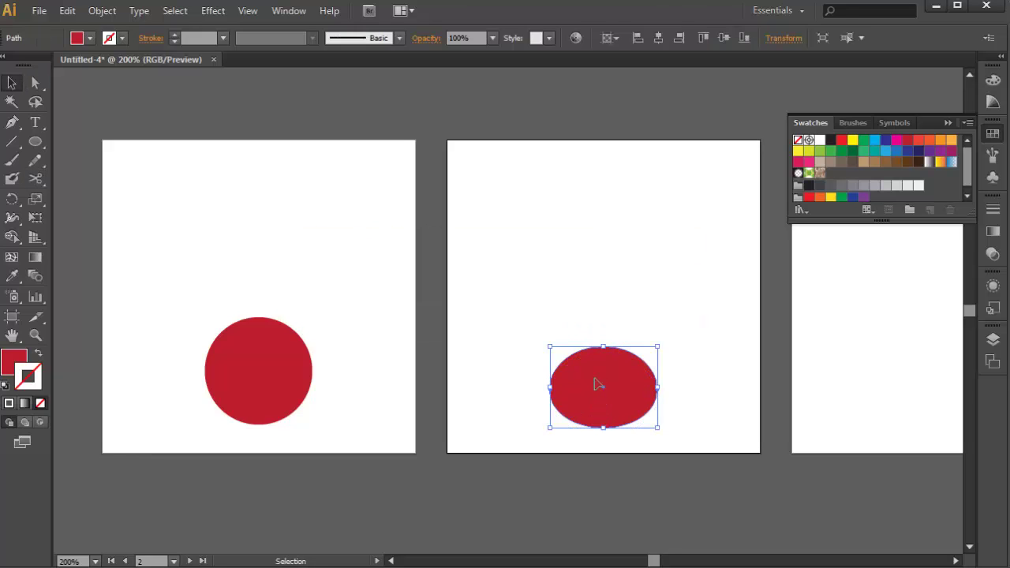
Paste the ellipse onto artboard 3 and stretch it slightly taller.
{"action": "scroll", "coordinate": [672, 307], "scroll_direction": "down", "scroll_amount": 2}
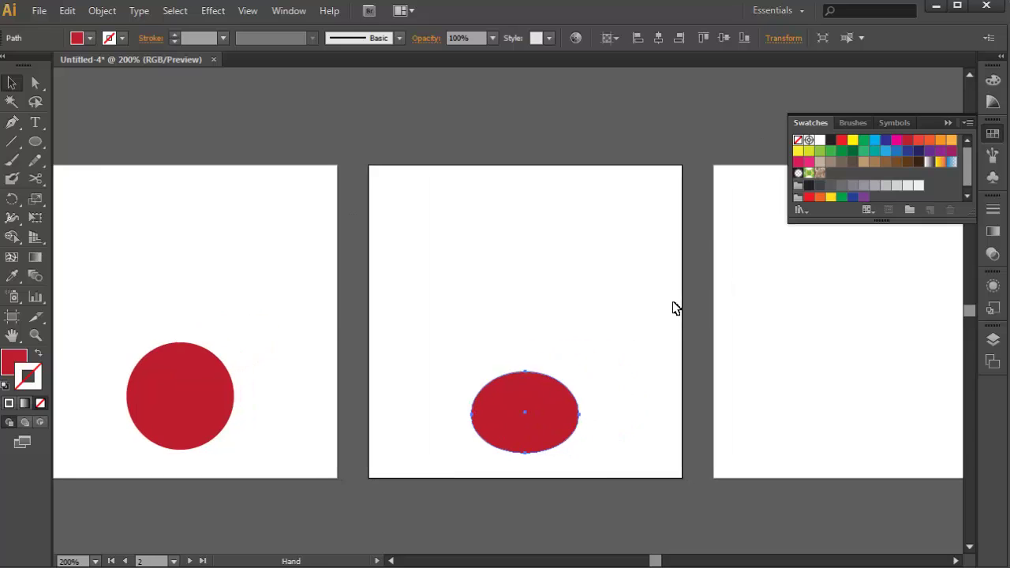
{"action": "left_click", "coordinate": [598, 314]}
{"action": "key", "text": "ctrl+shift+v"}
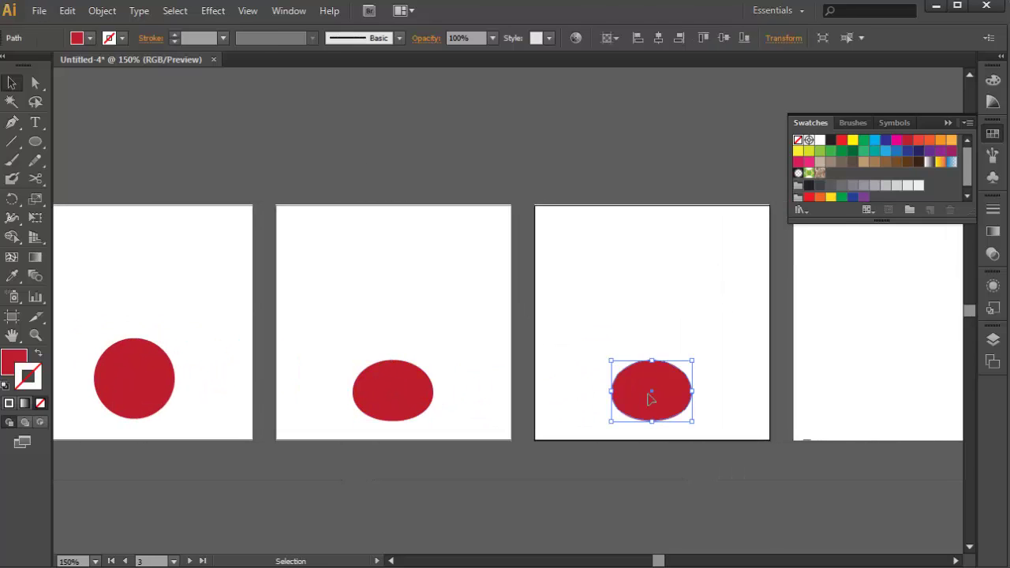
{"action": "mouse_move", "coordinate": [652, 363]}
{"action": "left_mouse_down"}
{"action": "mouse_move", "coordinate": [652, 340]}
{"action": "mouse_move", "coordinate": [646, 347]}
{"action": "left_mouse_up"}
{"action": "left_click", "coordinate": [649, 266]}
{"action": "scroll", "coordinate": [686, 323], "scroll_direction": "left", "scroll_amount": 5}
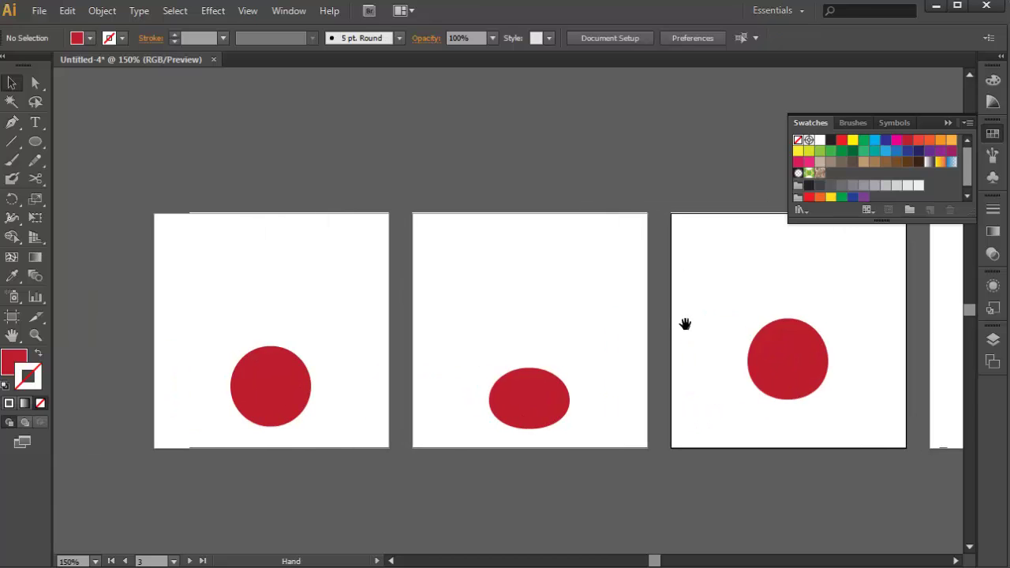
{"action": "scroll", "coordinate": [356, 418], "scroll_direction": "up", "scroll_amount": 2}
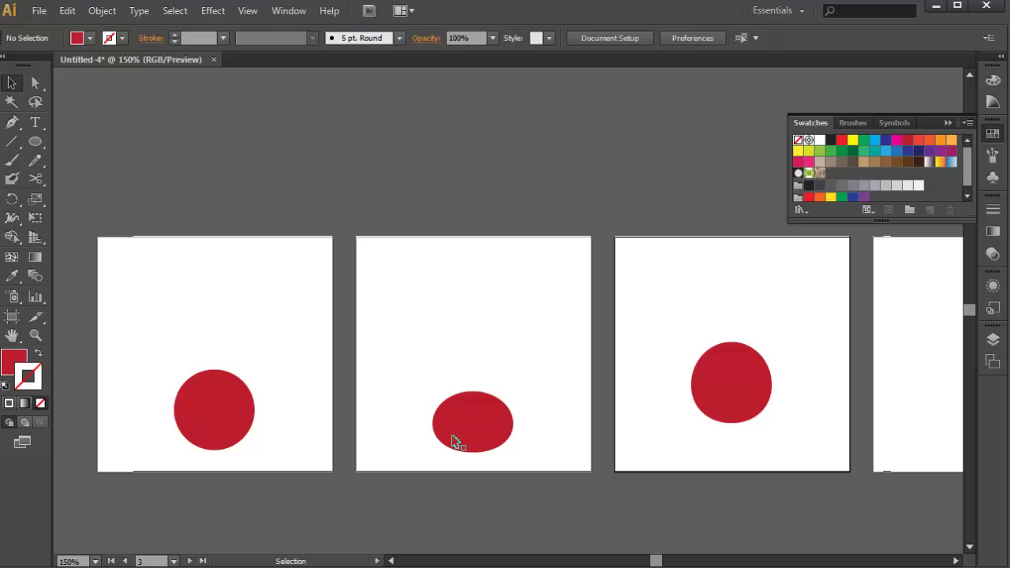
{"action": "left_click_drag", "start_coordinate": [584, 415], "coordinate": [539, 435]}
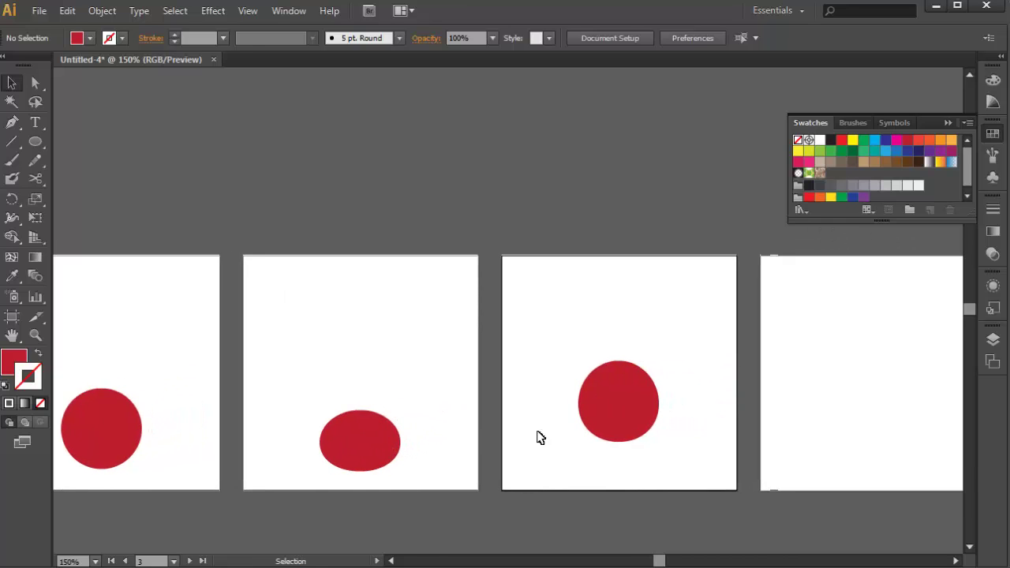
{"action": "left_click_drag", "start_coordinate": [635, 408], "coordinate": [453, 410]}
Paste a ball copy on the fourth artboard and stretch it into a taller ellipse.
{"action": "left_click", "coordinate": [636, 384]}
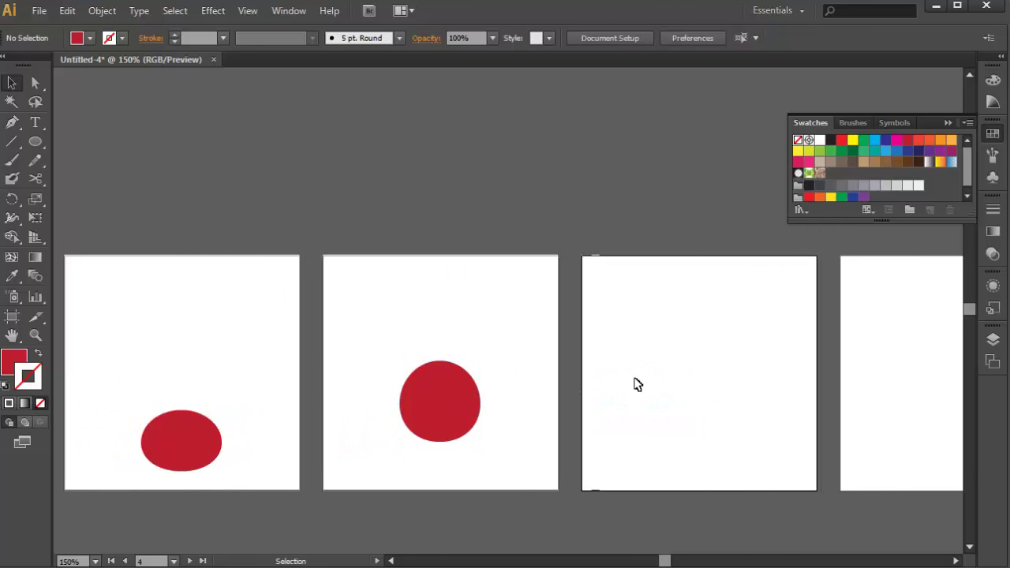
{"action": "key", "text": "ctrl+shift+v"}
{"action": "left_click_drag", "start_coordinate": [735, 379], "coordinate": [627, 325]}
{"action": "left_click", "coordinate": [706, 320]}
{"action": "left_click_drag", "start_coordinate": [705, 321], "coordinate": [354, 311]}
{"action": "left_click_drag", "start_coordinate": [302, 355], "coordinate": [379, 357]}
Copy the second artboard's ellipse onto the third artboard and move it higher.
{"action": "left_click", "coordinate": [384, 387]}
{"action": "key", "text": "v"}
{"action": "key", "text": "ctrl+c"}
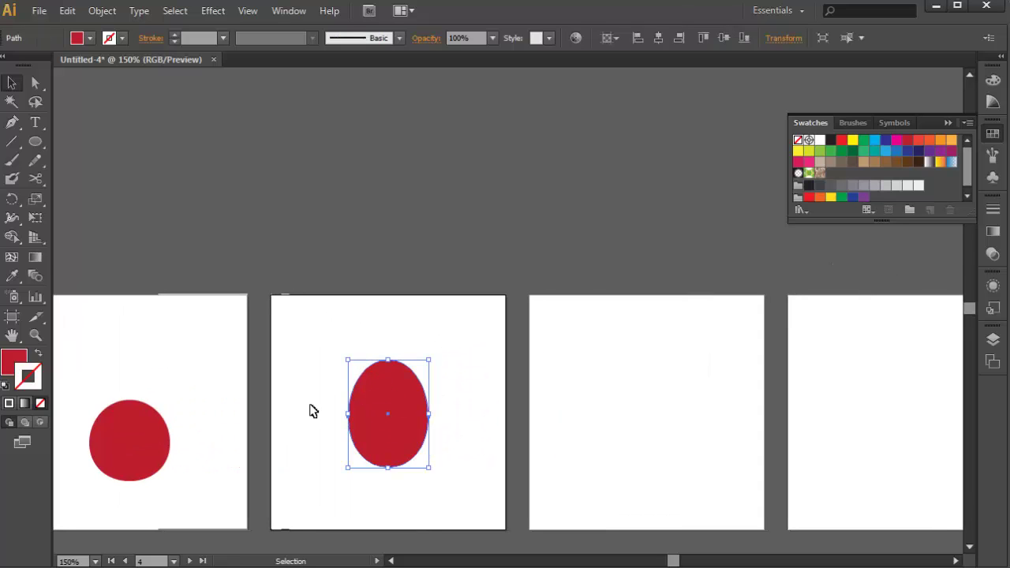
{"action": "left_click", "coordinate": [681, 376]}
{"action": "key", "text": "ctrl+v"}
{"action": "left_click_drag", "start_coordinate": [722, 404], "coordinate": [374, 381]}
{"action": "scroll", "coordinate": [450, 372], "scroll_direction": "down", "scroll_amount": 2}
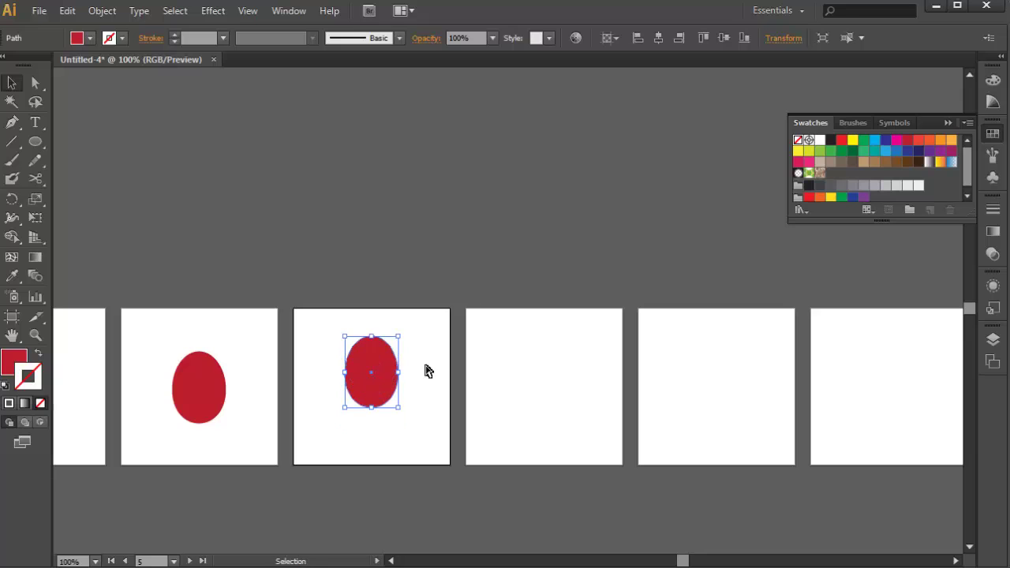
{"action": "left_click", "coordinate": [426, 370]}
Paste the ball onto the next empty artboard and pull its bottom up to round it.
{"action": "key", "text": "a"}
{"action": "left_click", "coordinate": [374, 368]}
{"action": "left_click", "coordinate": [493, 378]}
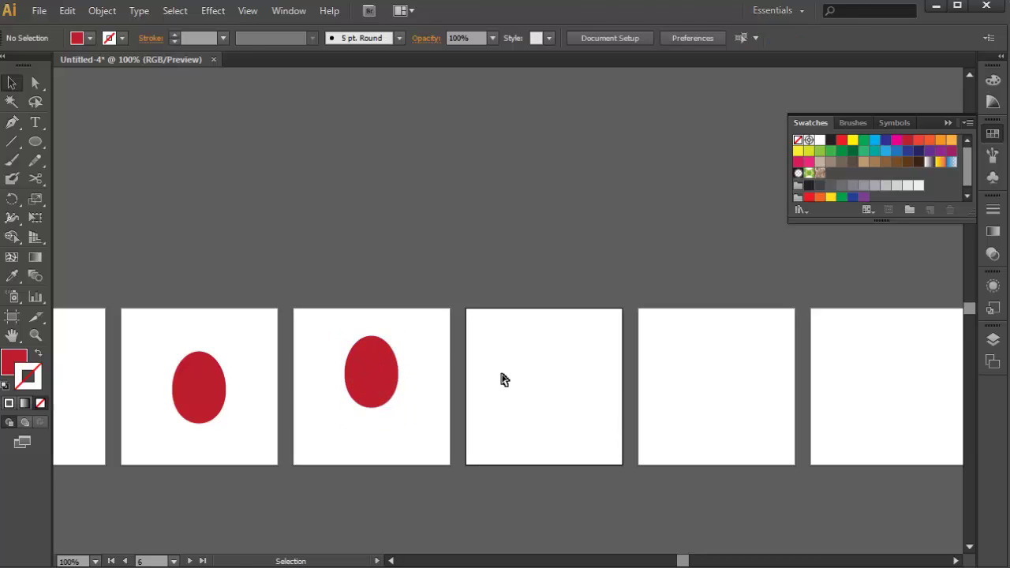
{"action": "key", "text": "ctrl+v"}
{"action": "key", "text": "v"}
{"action": "scroll", "coordinate": [516, 368], "scroll_direction": "up", "scroll_amount": 2}
{"action": "key", "text": "a"}
{"action": "left_click_drag", "start_coordinate": [578, 451], "coordinate": [579, 404]}
{"action": "left_click", "coordinate": [691, 367]}
Paste another ball copy in place on the next empty artboard.
{"action": "scroll", "coordinate": [691, 367], "scroll_direction": "down", "scroll_amount": 1}
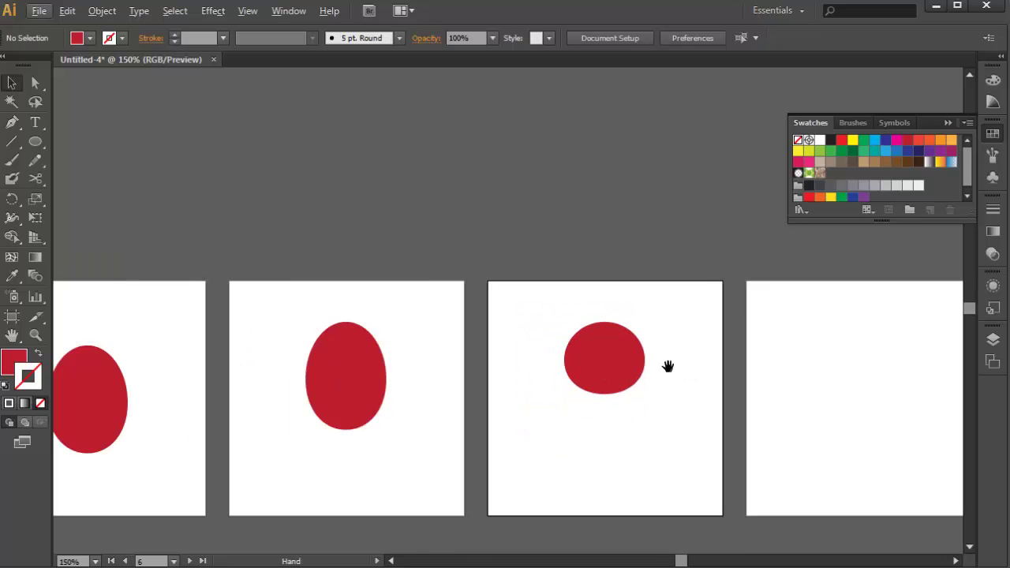
{"action": "left_click_drag", "start_coordinate": [667, 363], "coordinate": [535, 381]}
{"action": "left_click", "coordinate": [676, 358]}
{"action": "scroll", "coordinate": [600, 354], "scroll_direction": "down", "scroll_amount": 1}
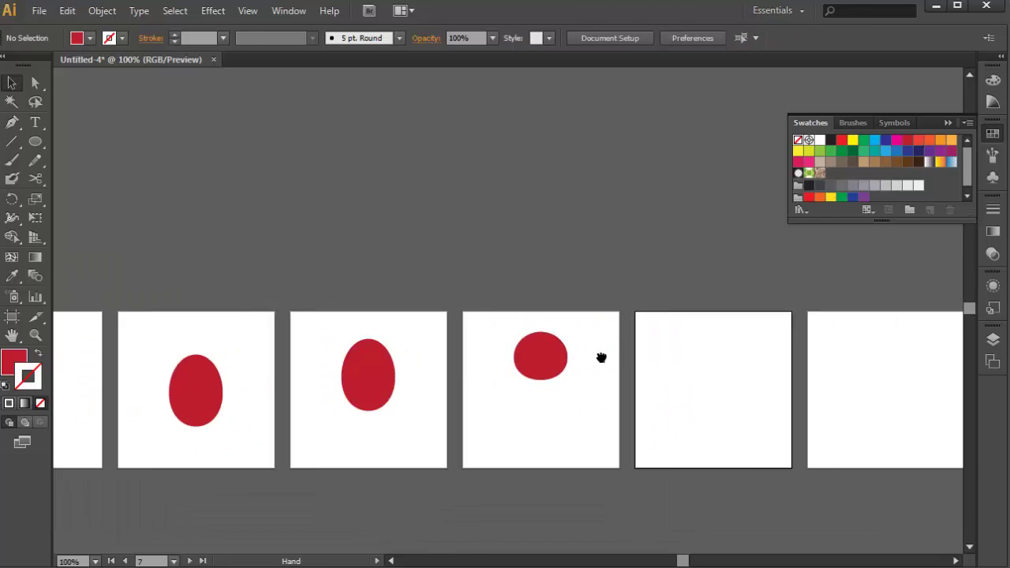
{"action": "left_click_drag", "start_coordinate": [600, 354], "coordinate": [437, 370]}
{"action": "left_click_drag", "start_coordinate": [308, 387], "coordinate": [338, 388]}
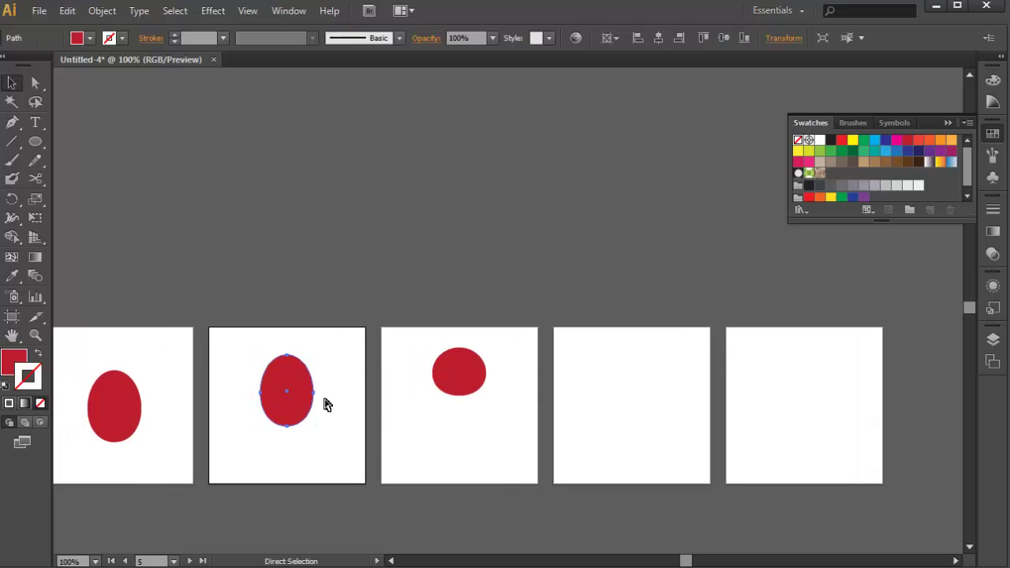
{"action": "key", "text": "ctrl+shift+v"}
Lower the last pasted ball, then paste the squashed artboard-2 ball in place on artboard 8.
{"action": "left_click_drag", "start_coordinate": [633, 406], "coordinate": [631, 450]}
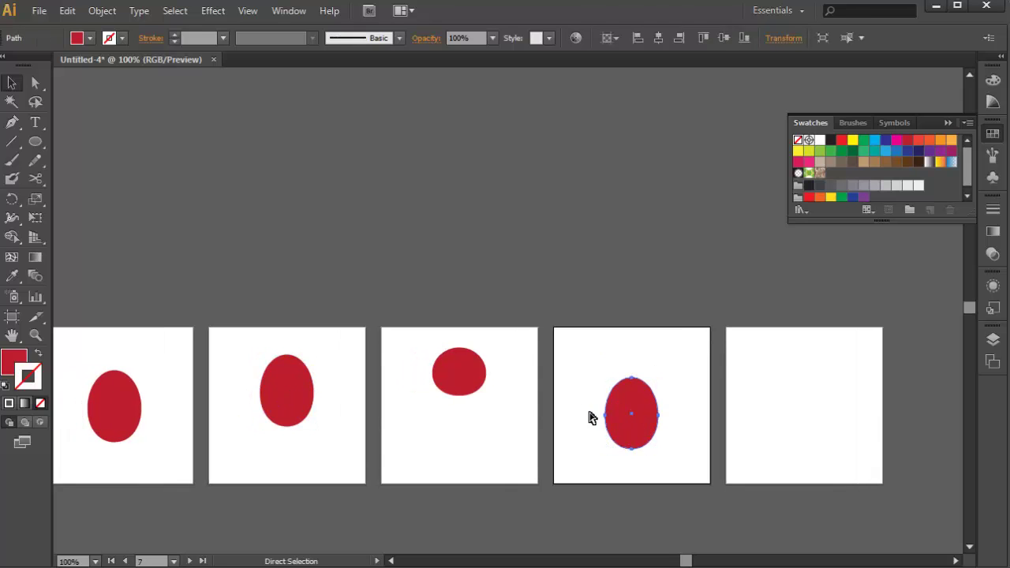
{"action": "left_click", "coordinate": [591, 418]}
{"action": "scroll", "coordinate": [485, 406], "scroll_direction": "left", "scroll_amount": 6}
{"action": "left_click", "coordinate": [310, 448]}
{"action": "key", "text": "ctrl+c"}
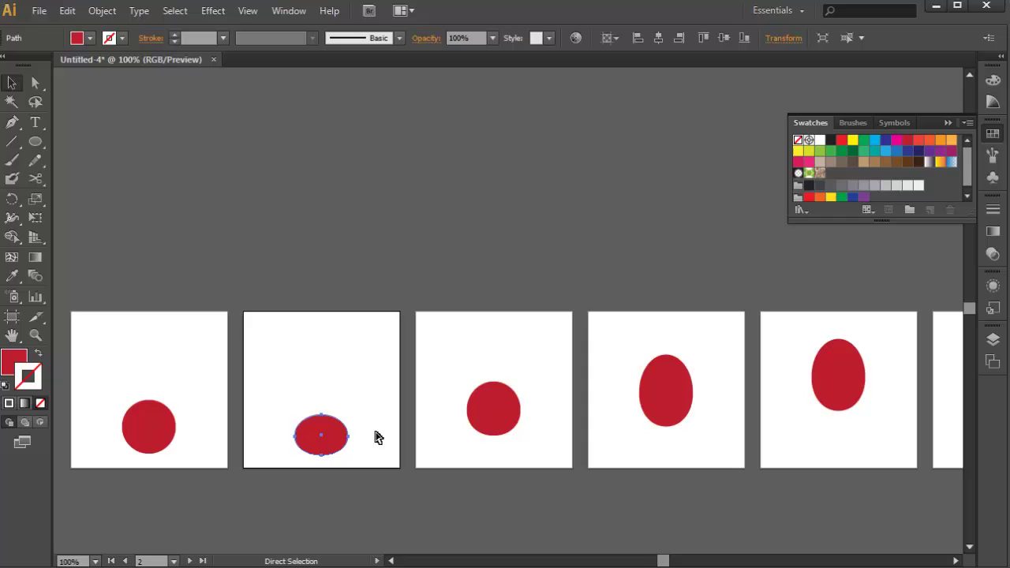
{"action": "scroll", "coordinate": [526, 408], "scroll_direction": "right", "scroll_amount": 7}
{"action": "key", "text": "ctrl+shift+v"}
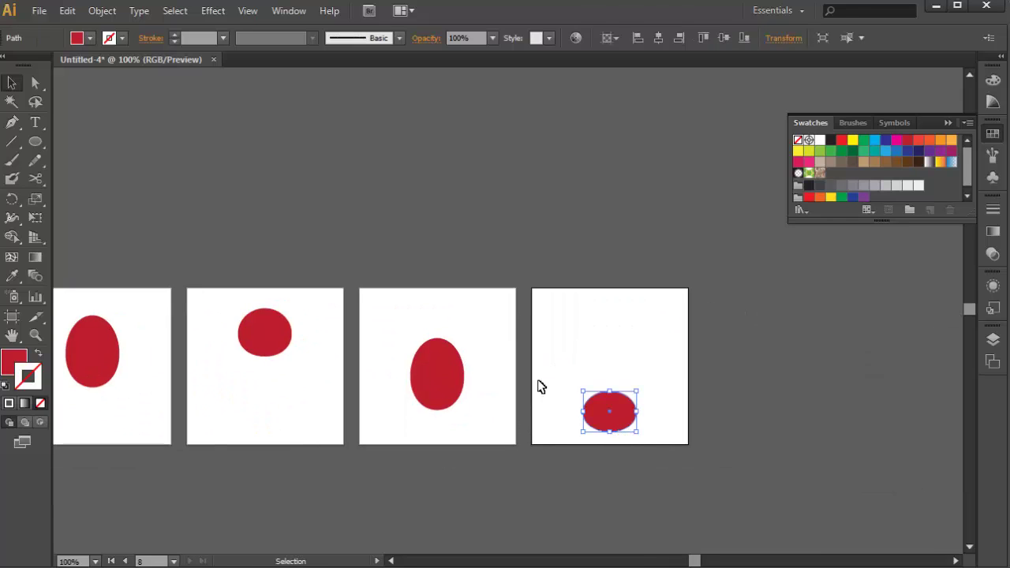
{"action": "left_click", "coordinate": [539, 386]}
Pan and zoom out to check the ball poses on all eight artboards.
{"action": "left_click_drag", "start_coordinate": [588, 402], "coordinate": [624, 413]}
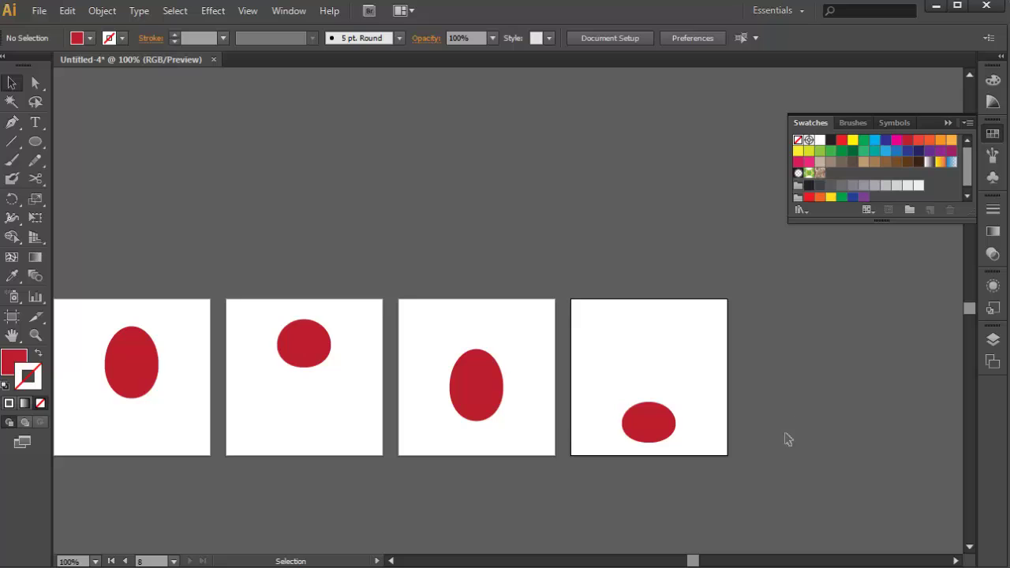
{"action": "scroll", "coordinate": [727, 410], "scroll_direction": "down", "scroll_amount": 1}
{"action": "left_click_drag", "start_coordinate": [322, 405], "coordinate": [555, 395]}
{"action": "scroll", "coordinate": [555, 394], "scroll_direction": "down", "scroll_amount": 1}
{"action": "scroll", "coordinate": [516, 354], "scroll_direction": "up", "scroll_amount": 1}
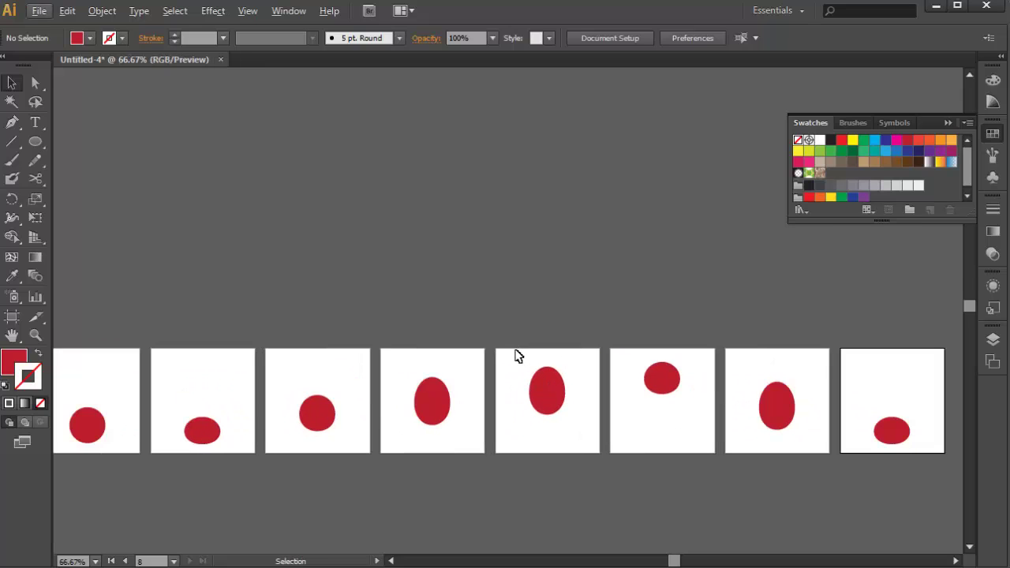
{"action": "scroll", "coordinate": [516, 354], "scroll_direction": "down", "scroll_amount": 1}
{"action": "scroll", "coordinate": [497, 358], "scroll_direction": "left", "scroll_amount": 1}
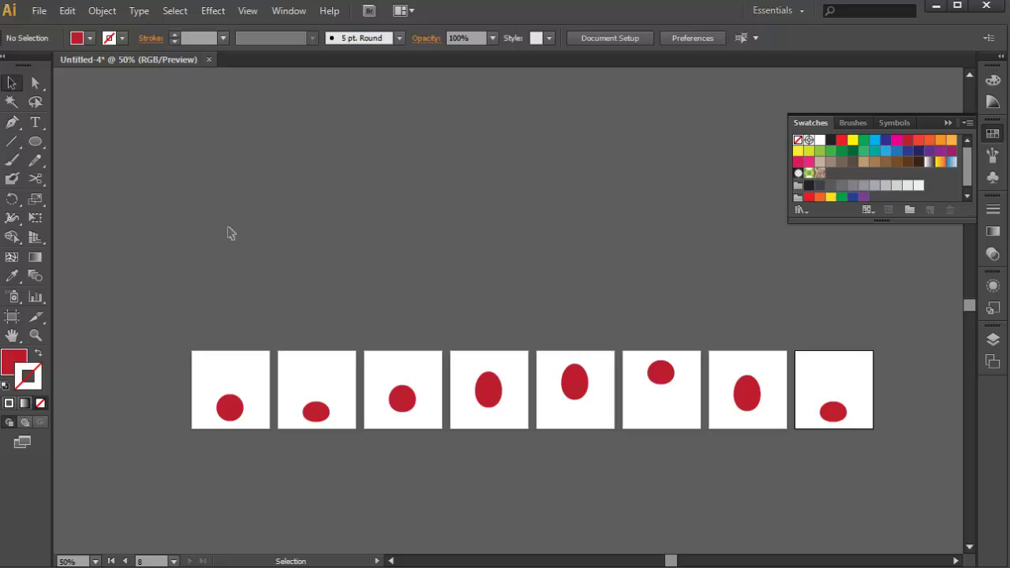
{"action": "left_click_drag", "start_coordinate": [341, 257], "coordinate": [337, 260]}
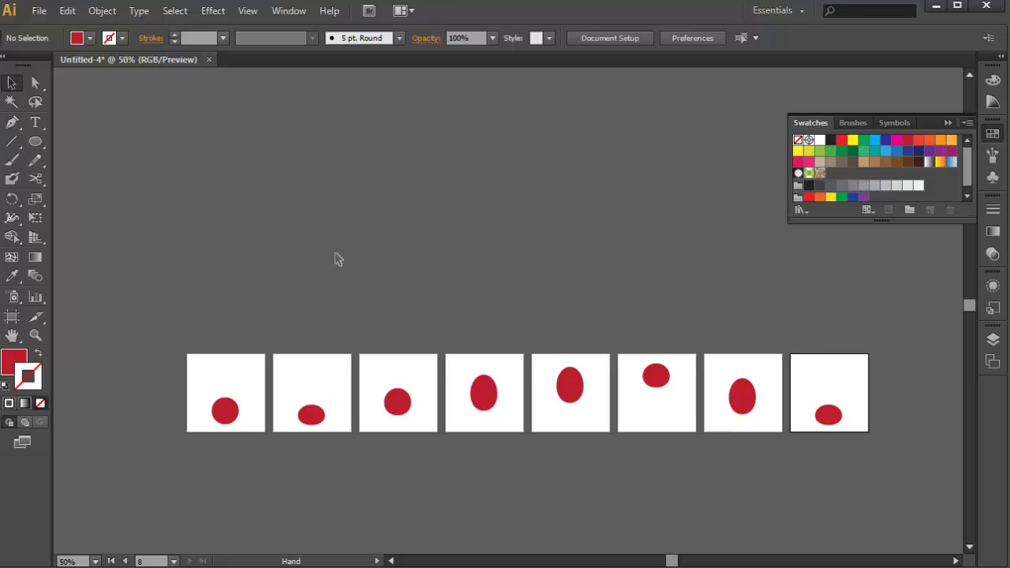
Export the artwork as PNG named 'ball frame', one file per artboard.
{"action": "left_click", "coordinate": [39, 11]}
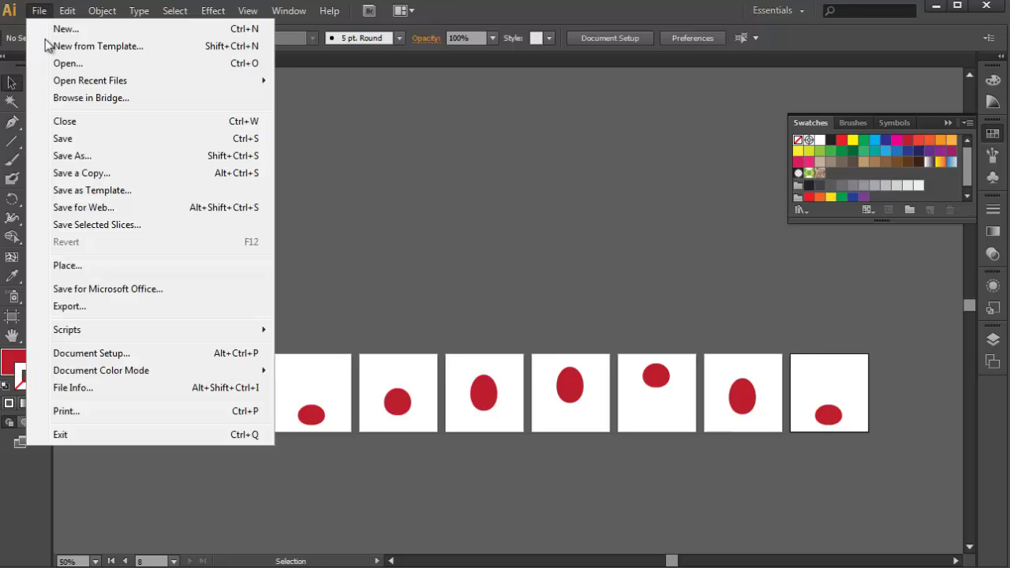
{"action": "left_click", "coordinate": [91, 306]}
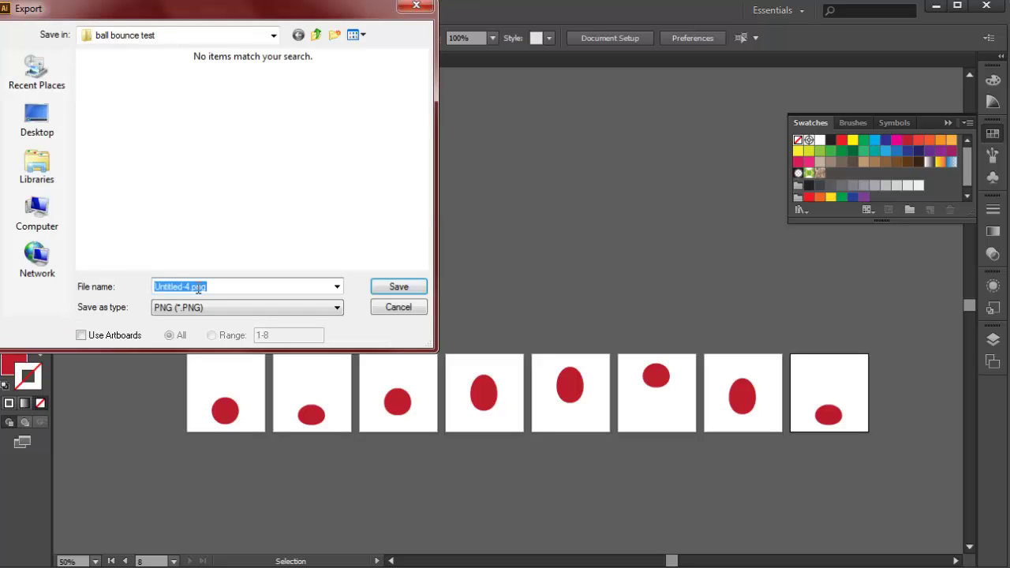
{"action": "type", "text": "ball frame"}
{"action": "left_click", "coordinate": [110, 337]}
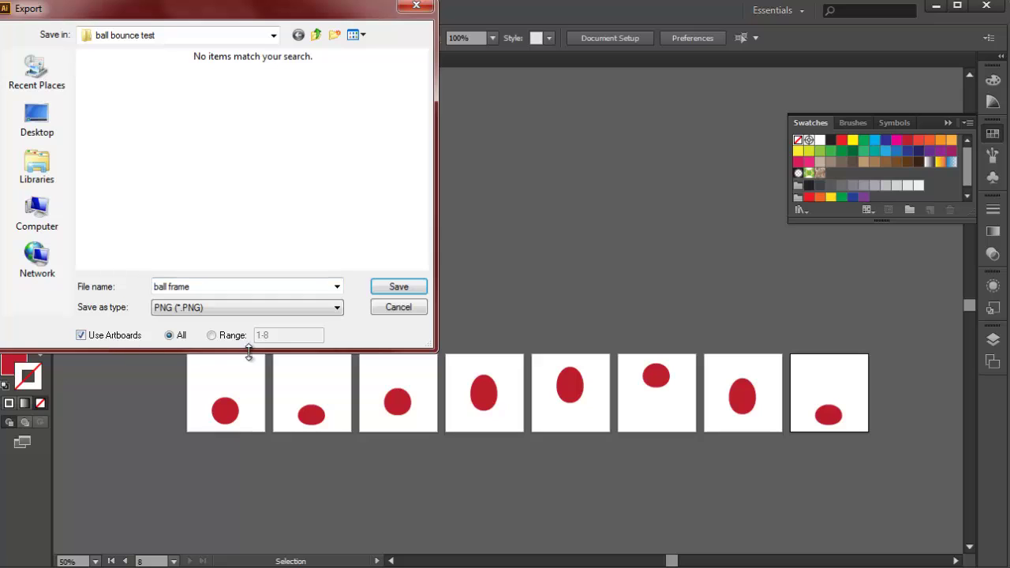
{"action": "left_click", "coordinate": [386, 289]}
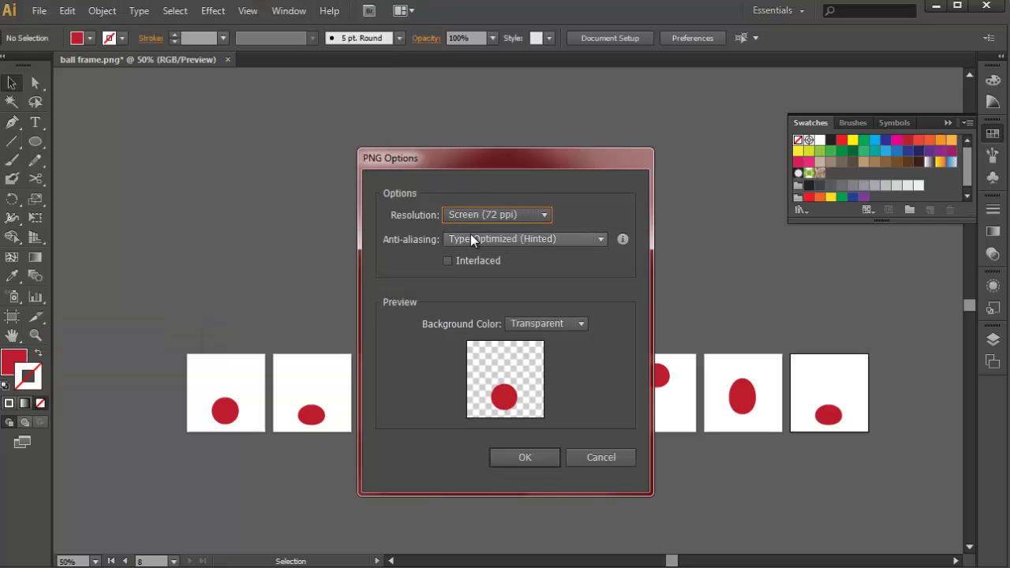
Keep the default anti-aliasing in PNG Options and confirm the export.
{"action": "left_click", "coordinate": [462, 238]}
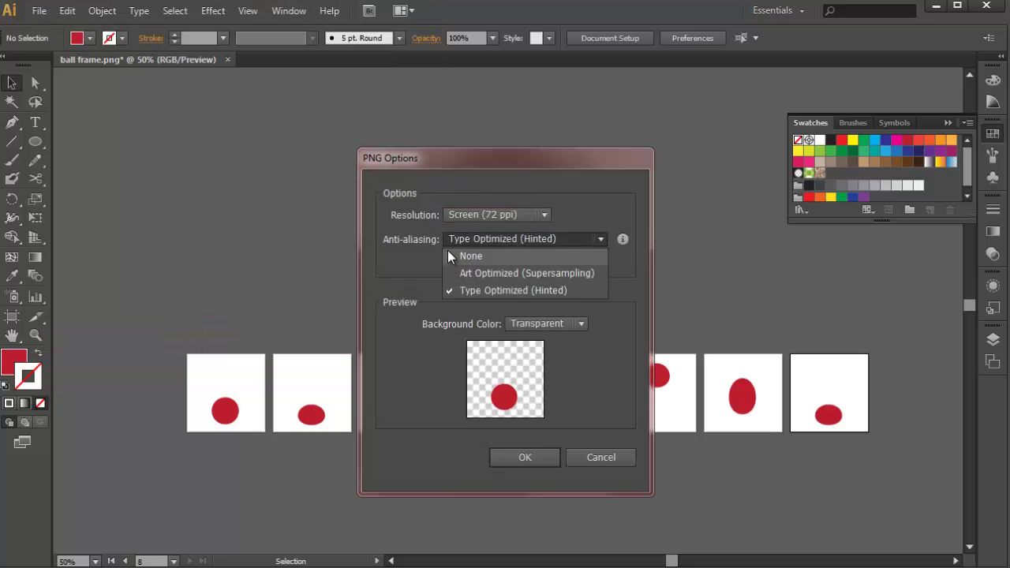
{"action": "left_click", "coordinate": [448, 245]}
{"action": "left_click", "coordinate": [456, 238]}
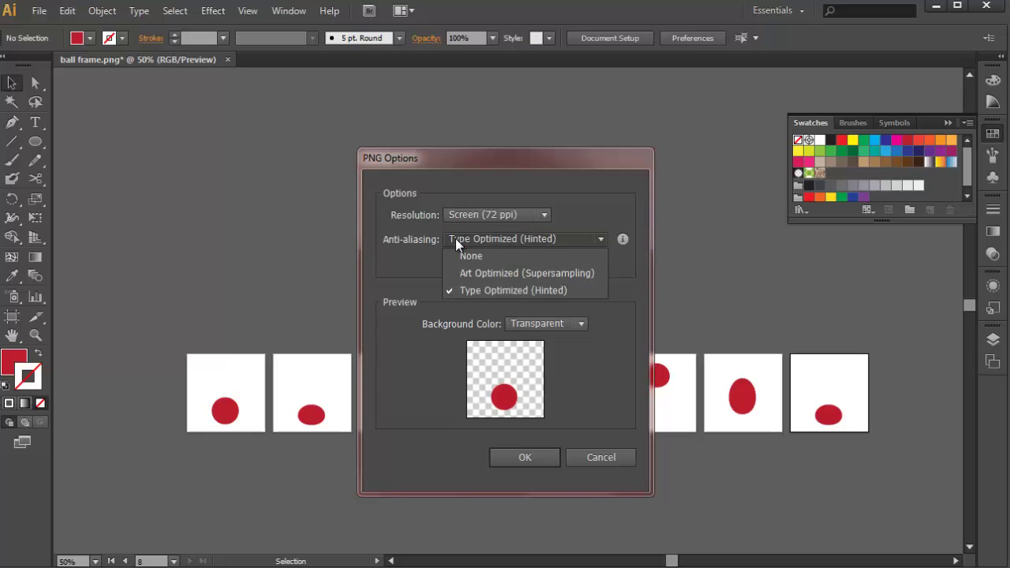
{"action": "left_click", "coordinate": [412, 261]}
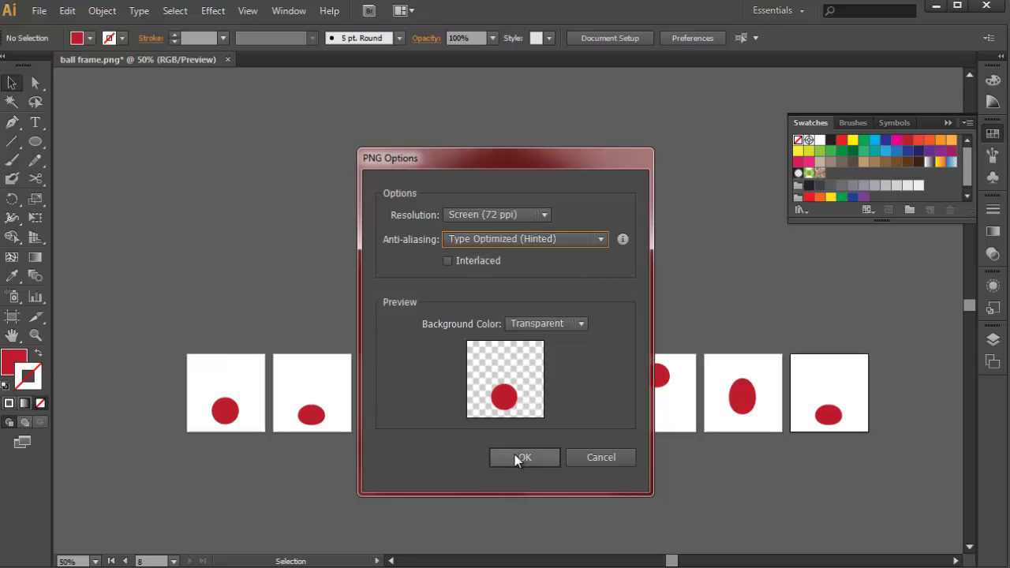
{"action": "left_click", "coordinate": [522, 458]}
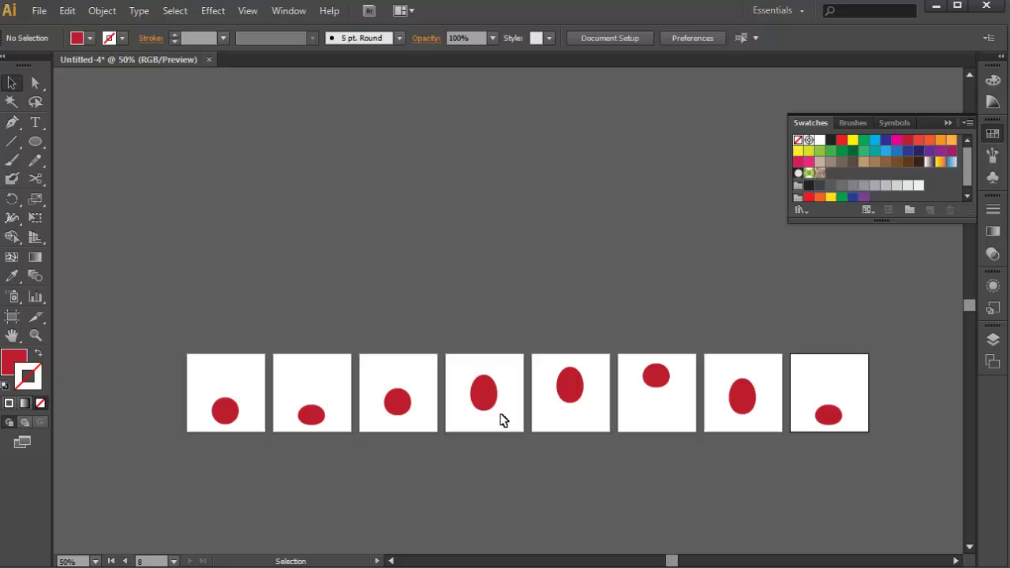
Check the exported frames in the ball bounce test folder and preview ball frame-01.png.
{"action": "key", "text": "alt+Tab"}
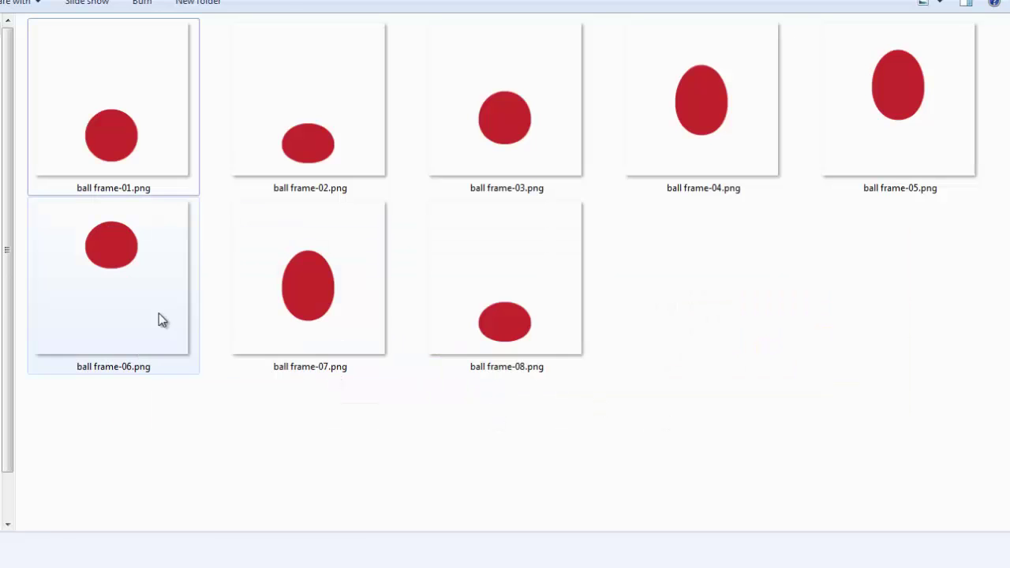
{"action": "left_click", "coordinate": [169, 162]}
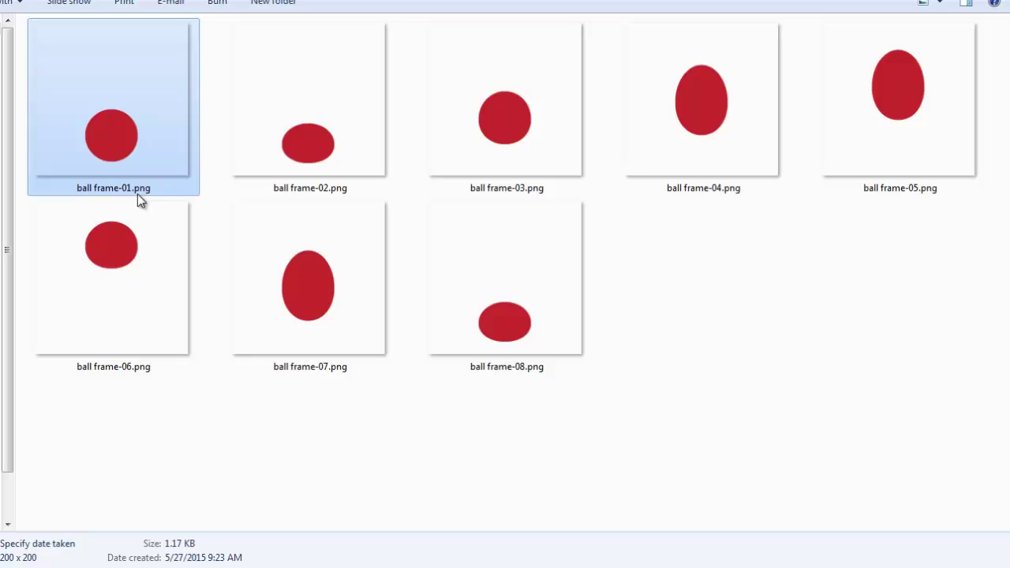
{"action": "left_click", "coordinate": [328, 191]}
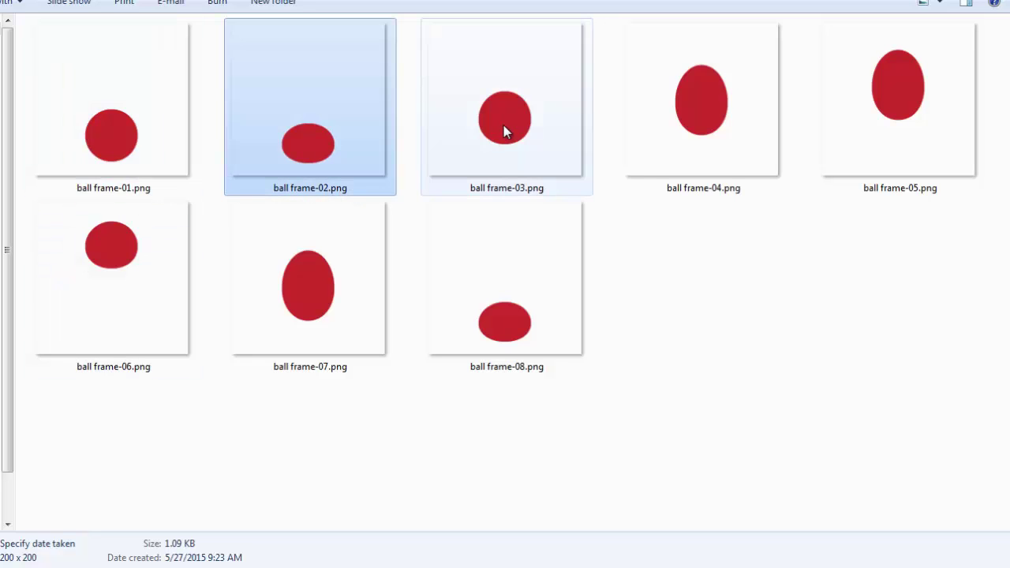
{"action": "left_click", "coordinate": [132, 138]}
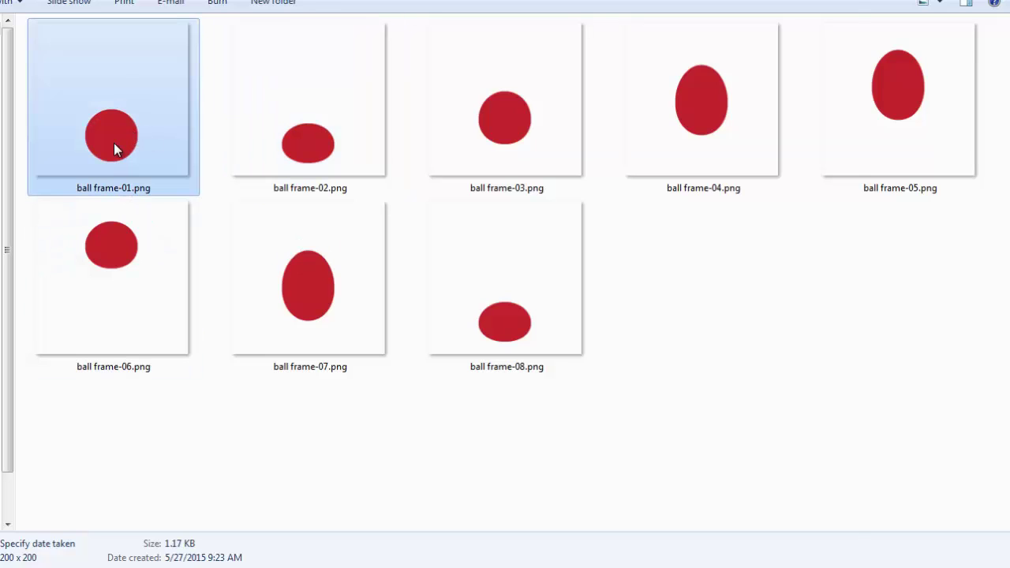
{"action": "double_click", "coordinate": [114, 148]}
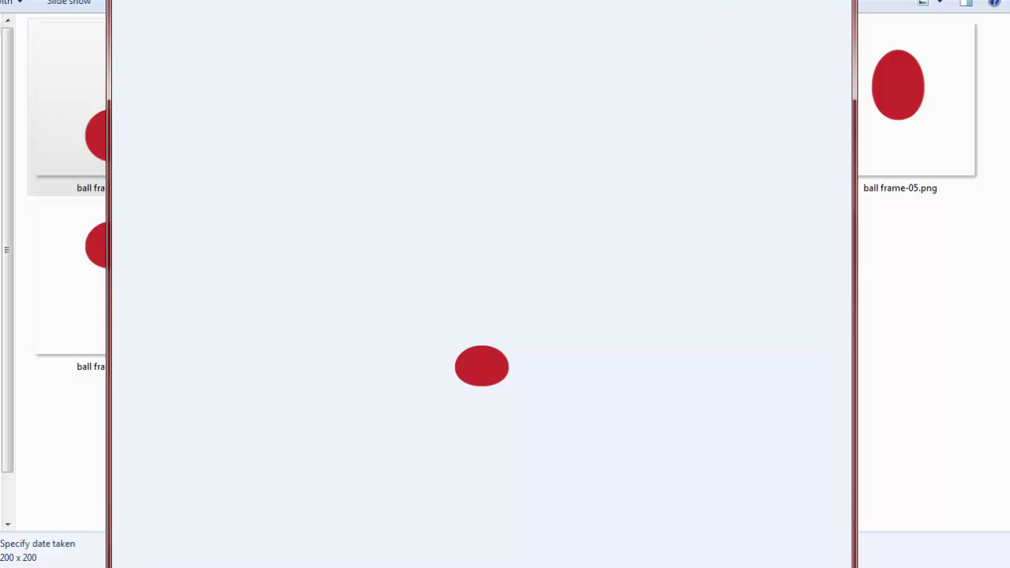
{"action": "key", "text": "Escape"}
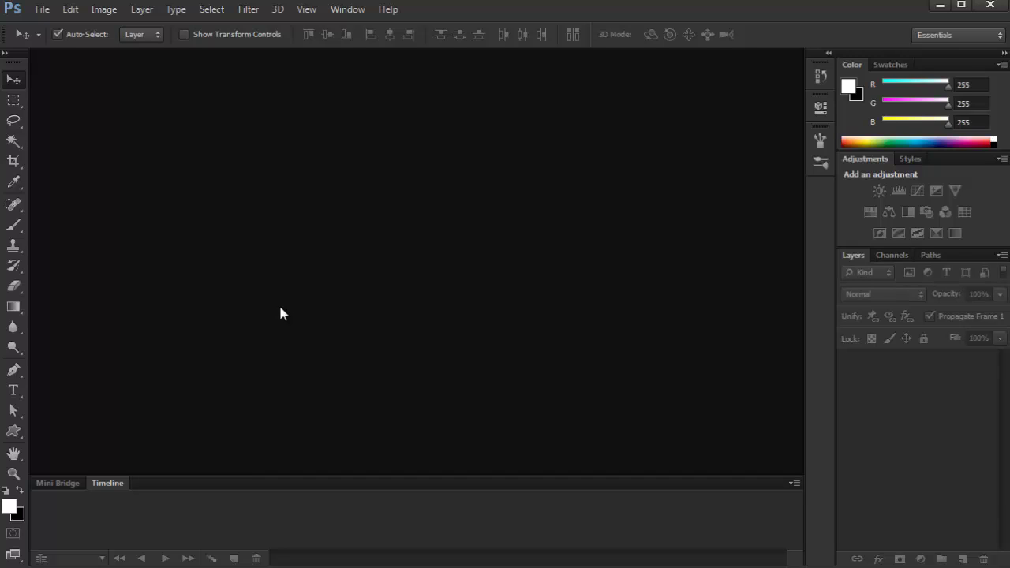
Load ball frame-01 through ball frame-08 as stacked layers in a new document.
{"action": "left_click", "coordinate": [42, 10]}
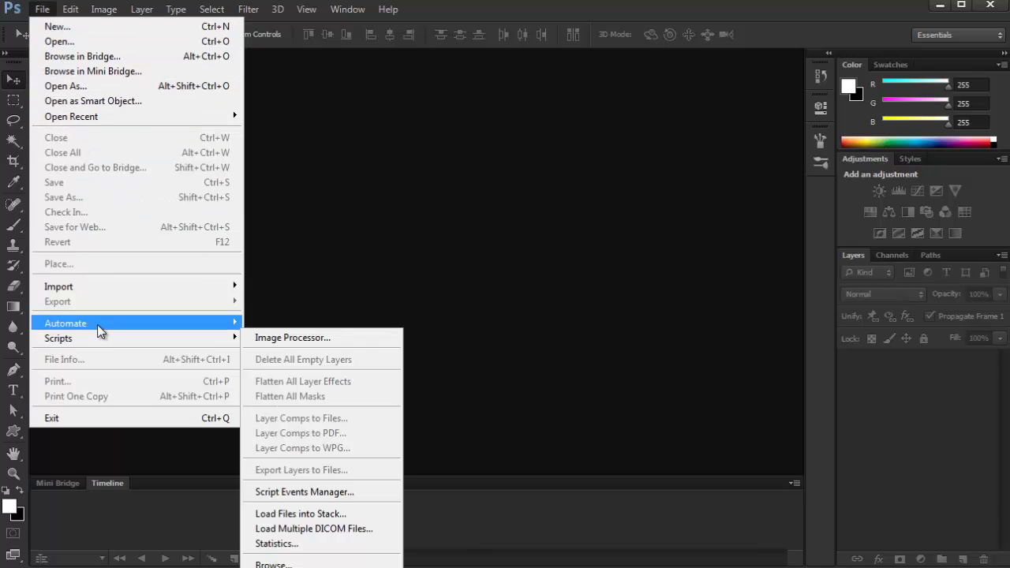
{"action": "mouse_move", "coordinate": [70, 345]}
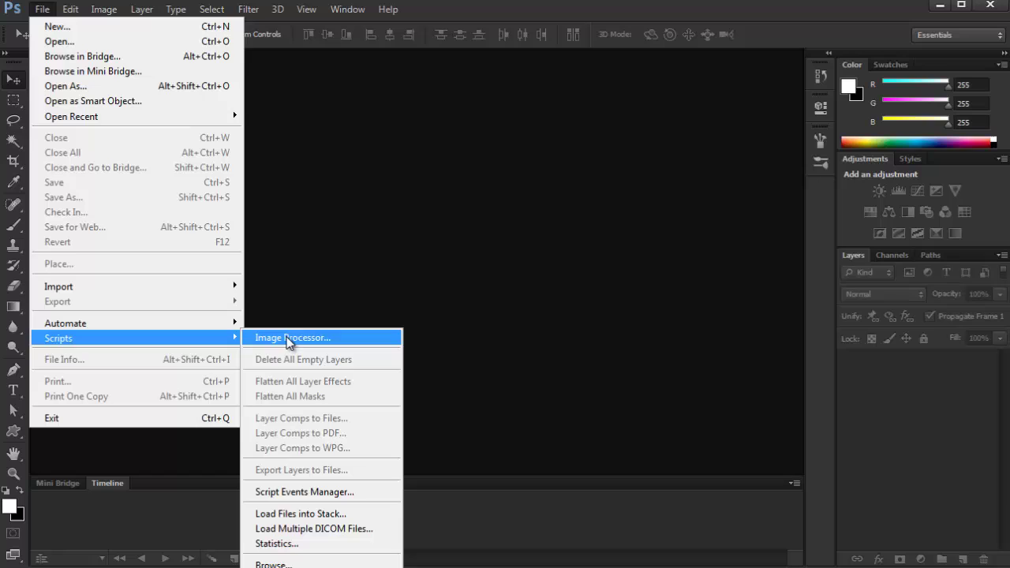
{"action": "left_click", "coordinate": [306, 515]}
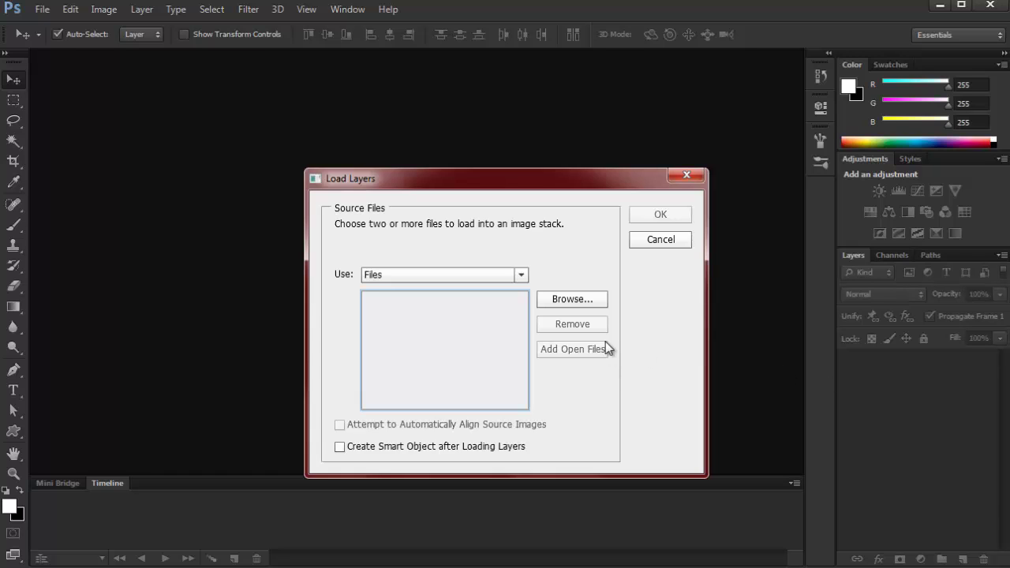
{"action": "left_click", "coordinate": [584, 299]}
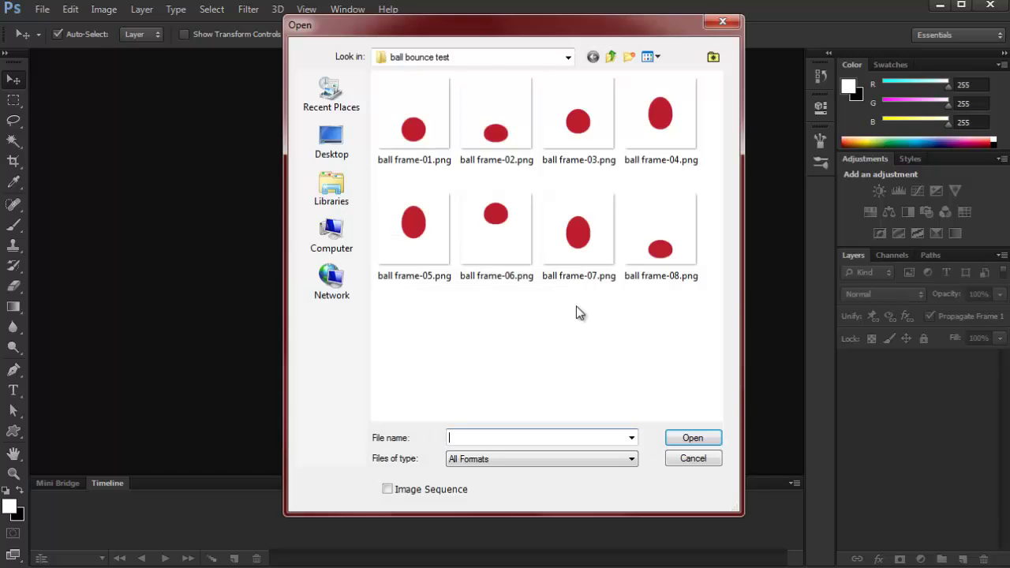
{"action": "left_click_drag", "start_coordinate": [431, 354], "coordinate": [669, 98]}
{"action": "left_click_drag", "start_coordinate": [426, 342], "coordinate": [669, 102]}
{"action": "left_click", "coordinate": [702, 441]}
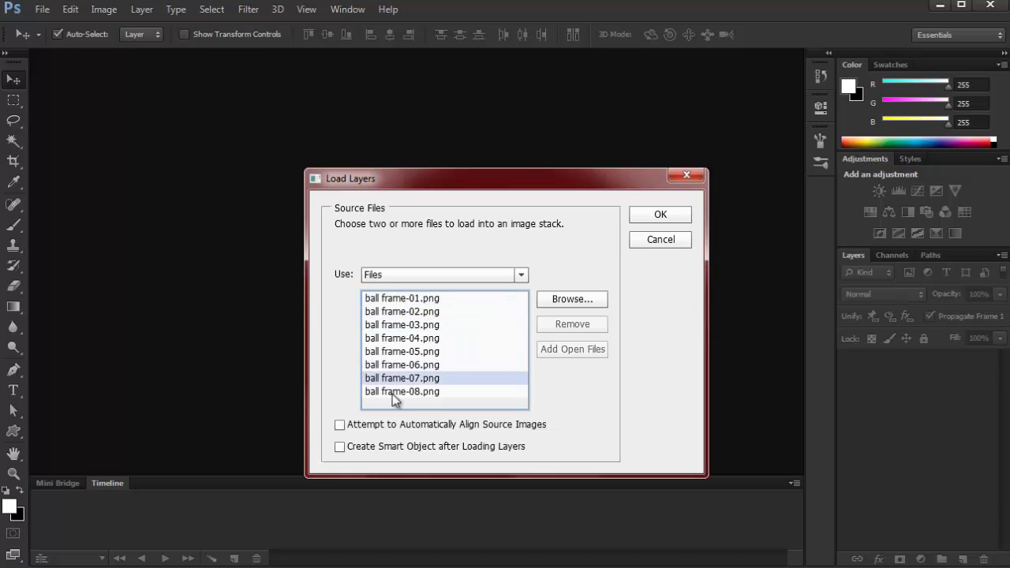
{"action": "left_click", "coordinate": [636, 216]}
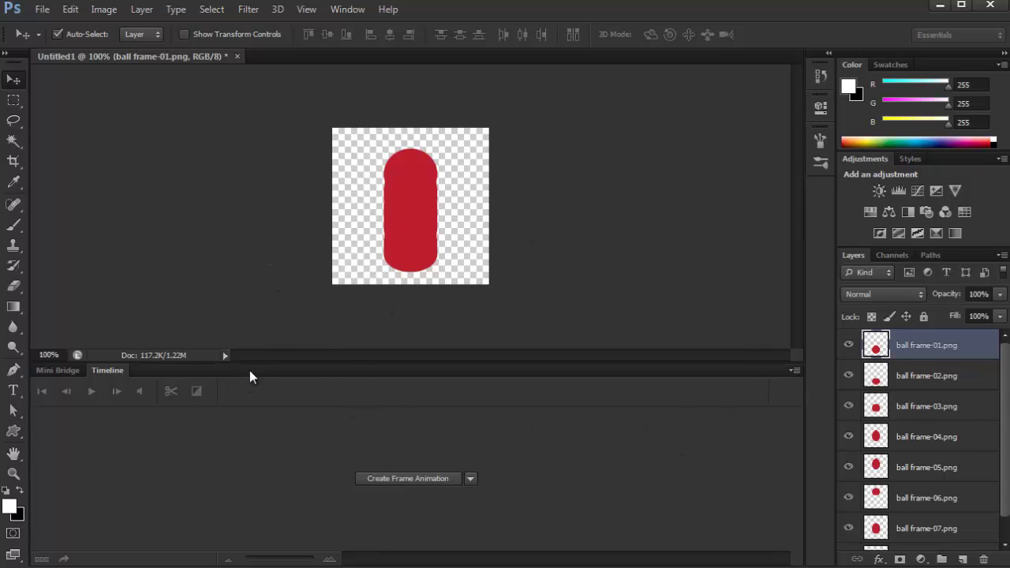
Toggle the Timeline panel off and back on from the Window menu.
{"action": "left_click", "coordinate": [347, 9]}
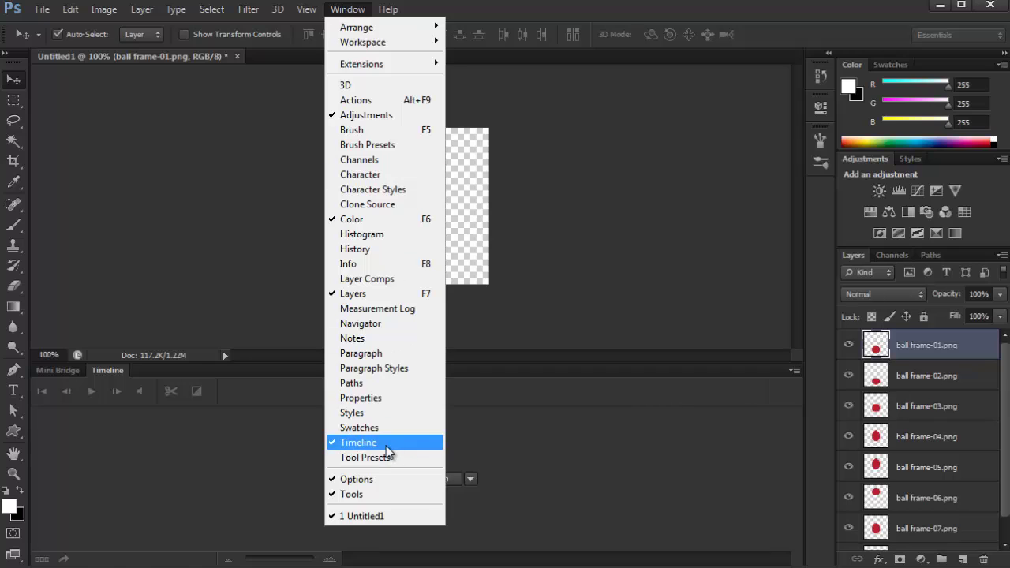
{"action": "left_click", "coordinate": [388, 443]}
{"action": "left_click", "coordinate": [348, 9]}
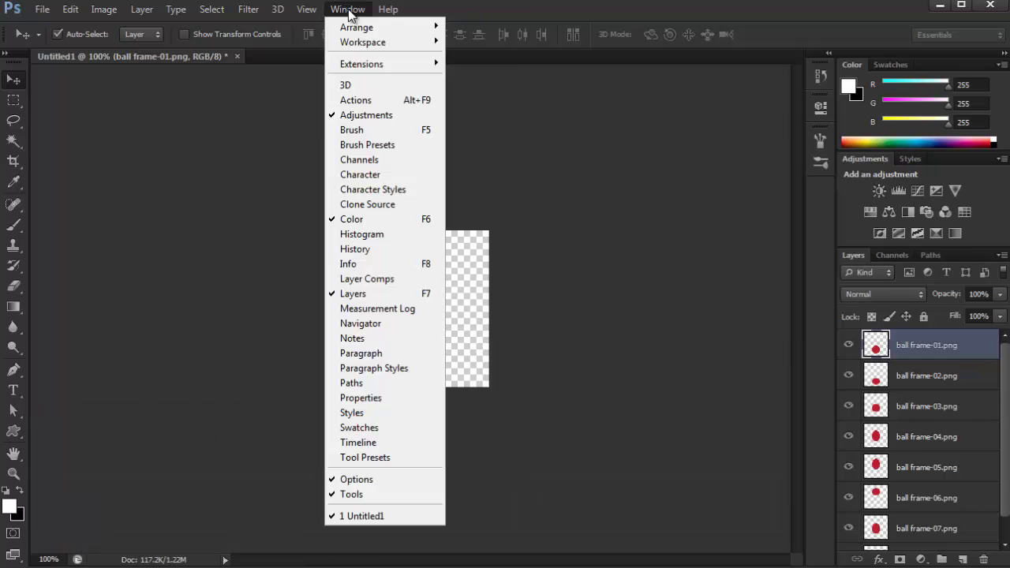
{"action": "left_click", "coordinate": [361, 443]}
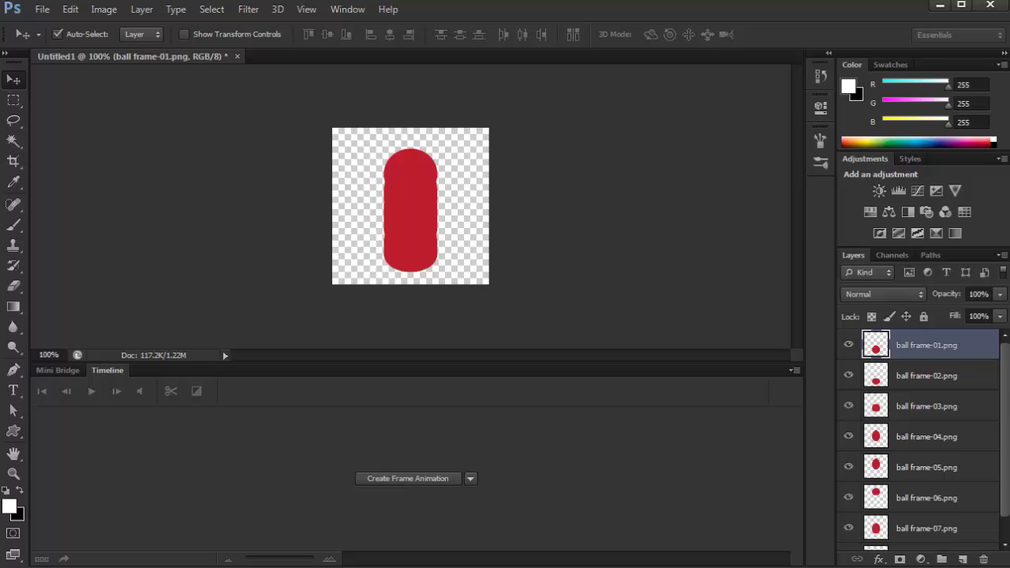
{"action": "scroll", "coordinate": [1006, 378], "scroll_direction": "down", "scroll_amount": 1}
{"action": "scroll", "coordinate": [1004, 372], "scroll_direction": "up", "scroll_amount": 1}
{"action": "scroll", "coordinate": [1003, 371], "scroll_direction": "down", "scroll_amount": 1}
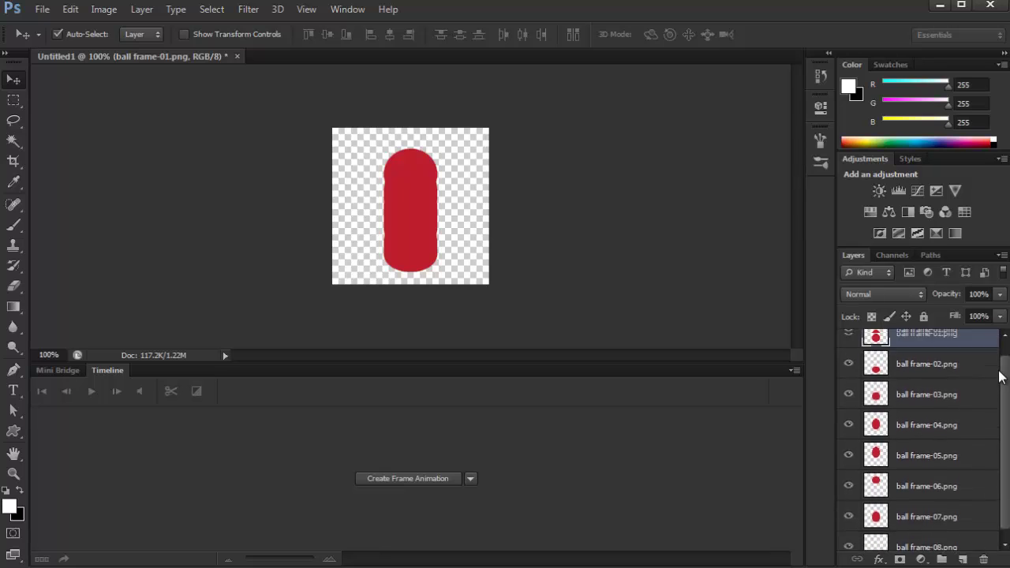
{"action": "scroll", "coordinate": [1004, 371], "scroll_direction": "up", "scroll_amount": 1}
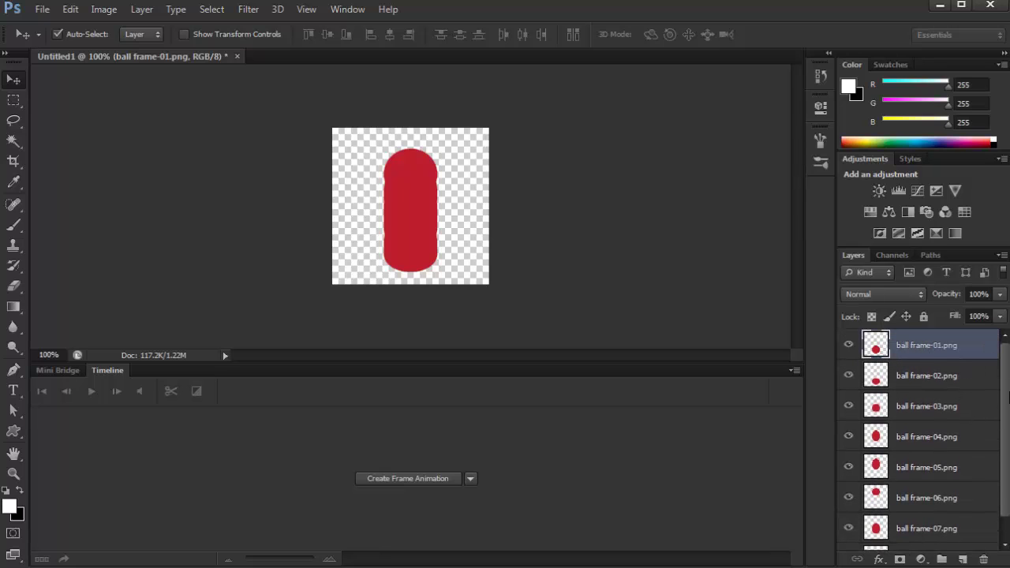
{"action": "scroll", "coordinate": [1009, 398], "scroll_direction": "down", "scroll_amount": 1}
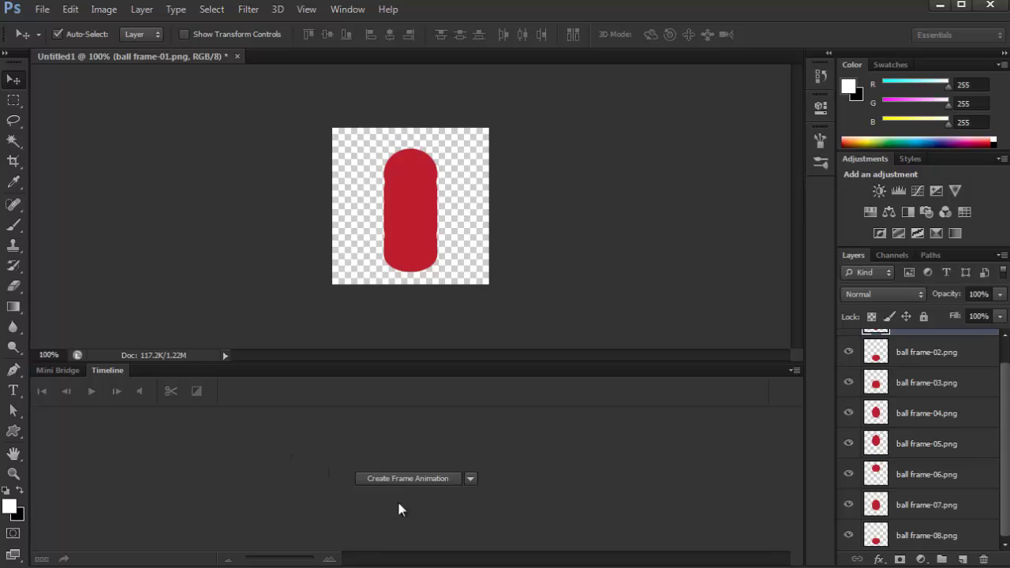
Set the timeline type to Create Frame Animation and create it.
{"action": "left_click", "coordinate": [470, 479]}
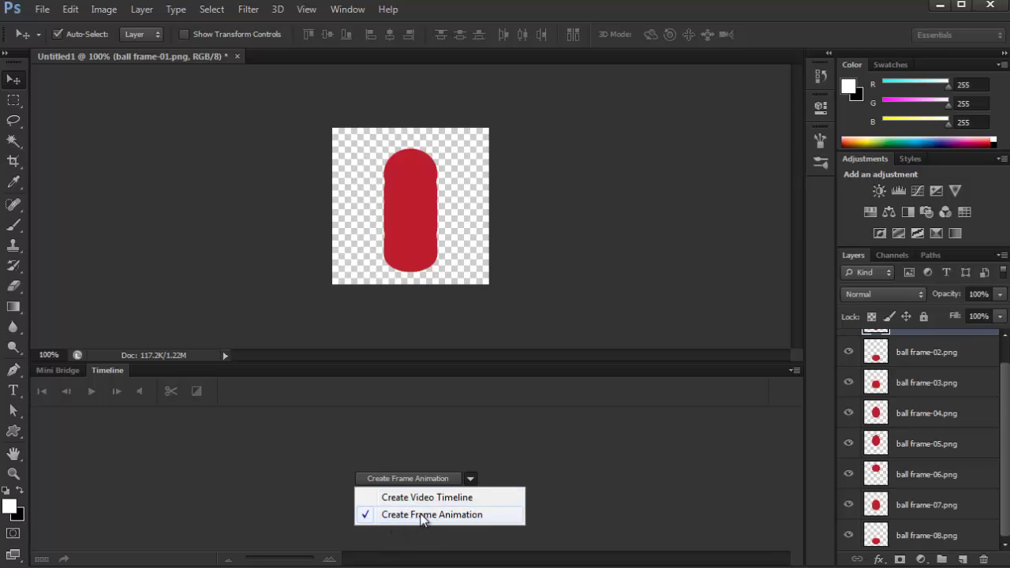
{"action": "left_click", "coordinate": [423, 474]}
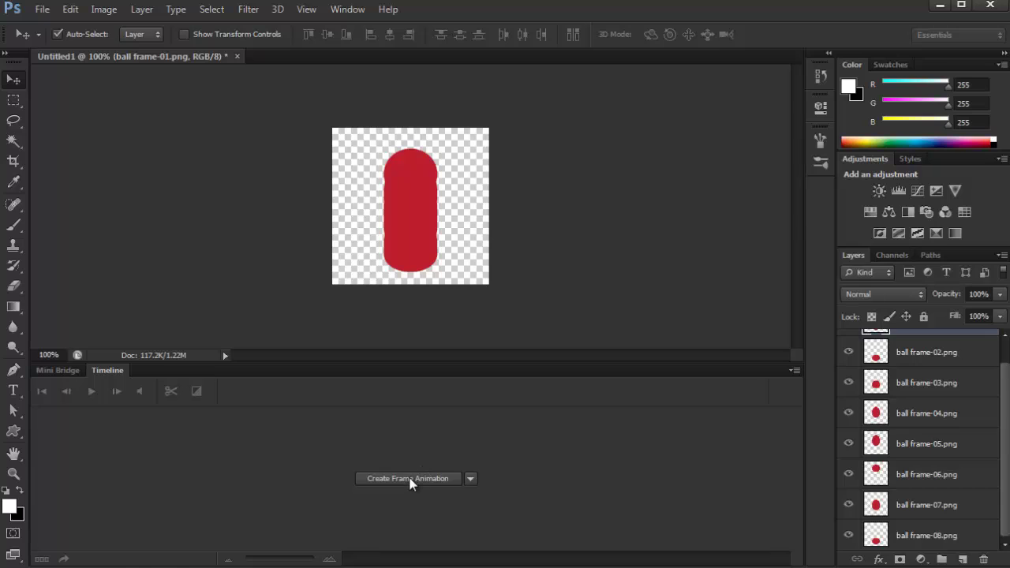
{"action": "left_click", "coordinate": [409, 479]}
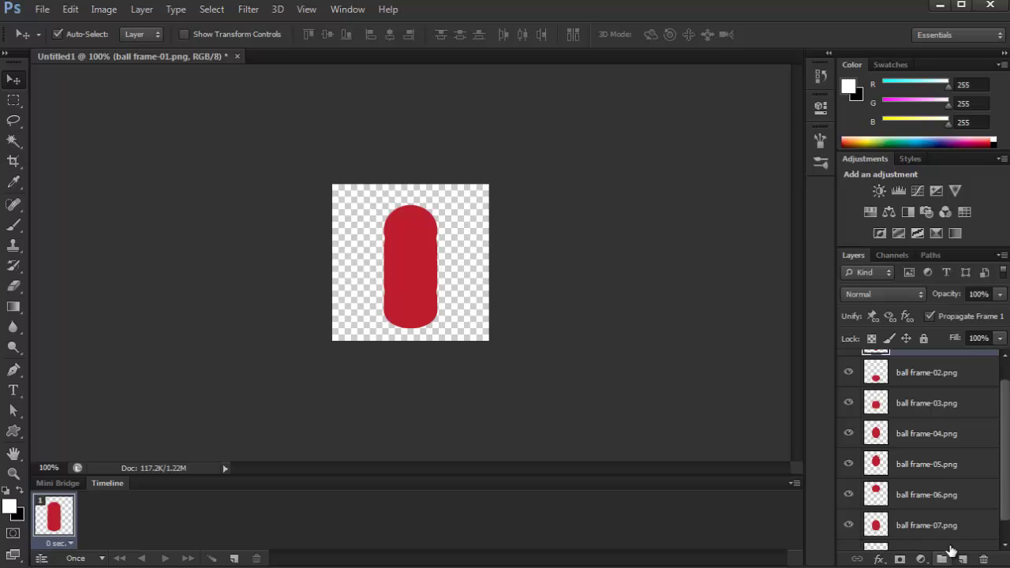
Float the Layers panel and enlarge it to show all eight ball layers.
{"action": "scroll", "coordinate": [931, 505], "scroll_direction": "up", "scroll_amount": 2}
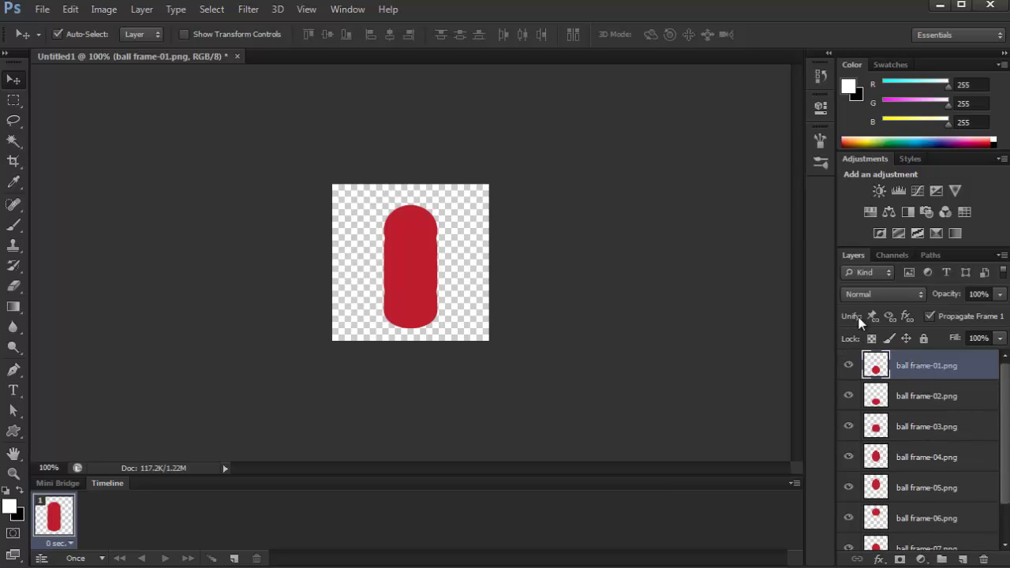
{"action": "left_click_drag", "start_coordinate": [853, 255], "coordinate": [580, 90]}
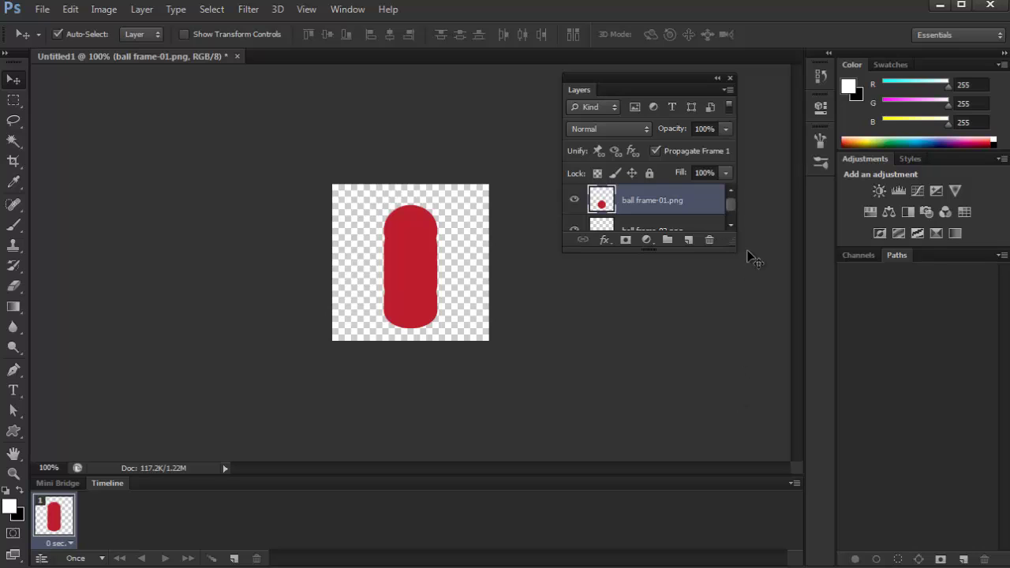
{"action": "left_click_drag", "start_coordinate": [737, 246], "coordinate": [754, 459]}
Select all eight ball frame layers and bring up the Timeline options menu.
{"action": "left_click", "coordinate": [721, 419]}
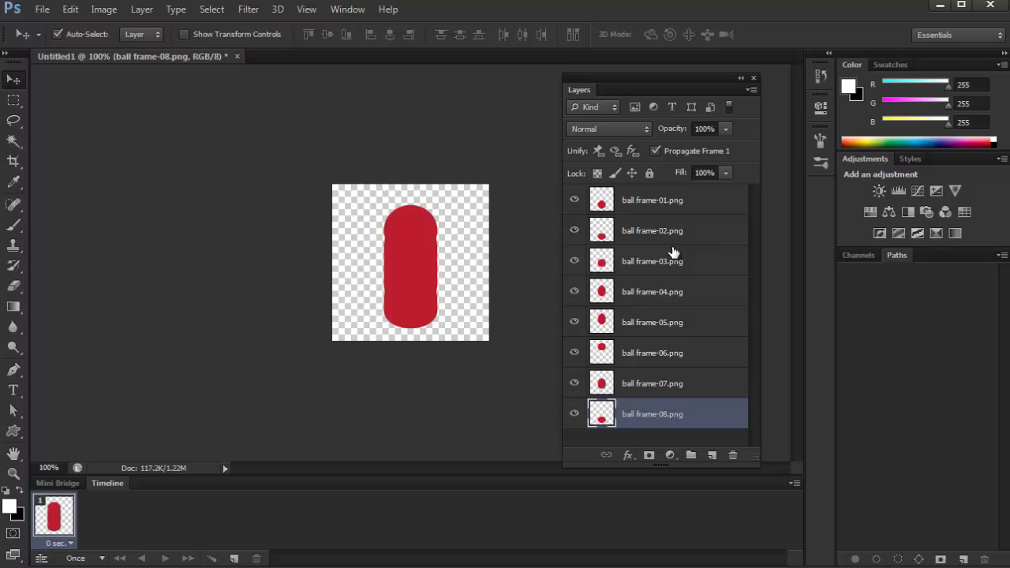
{"action": "left_click", "coordinate": [665, 207], "text": "shift"}
{"action": "left_click", "coordinate": [606, 207]}
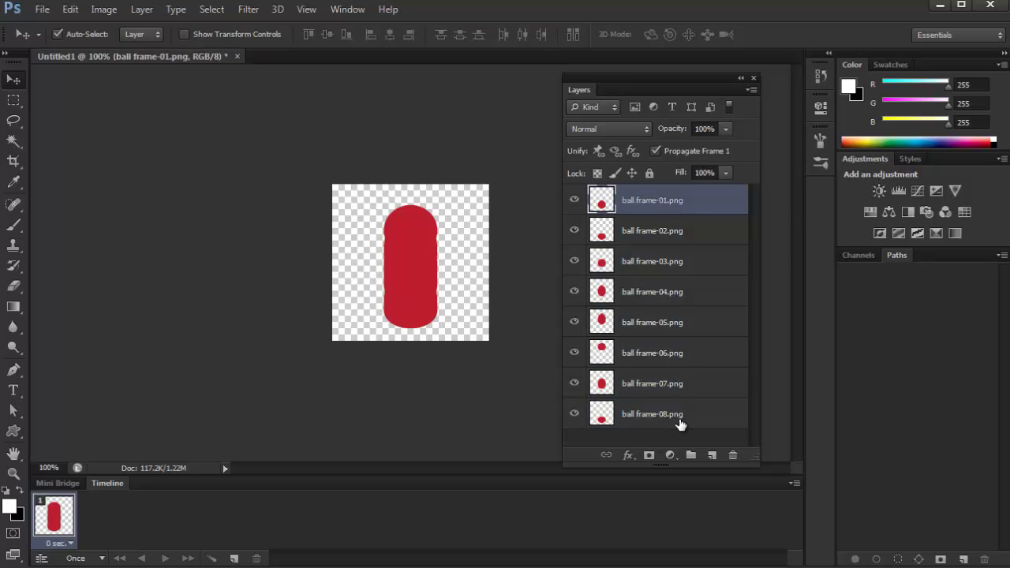
{"action": "left_click", "coordinate": [681, 420], "text": "shift"}
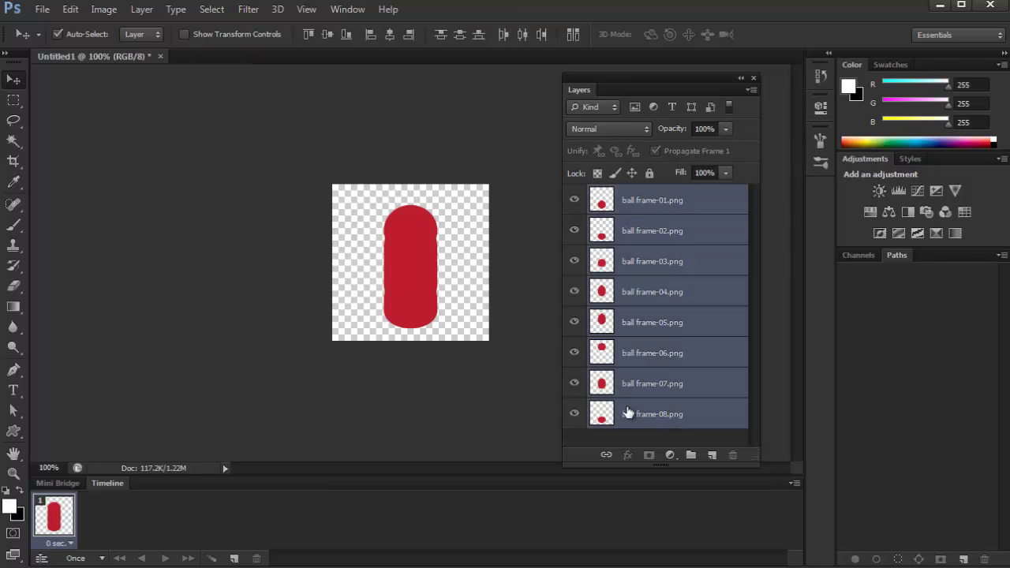
{"action": "left_click", "coordinate": [799, 483]}
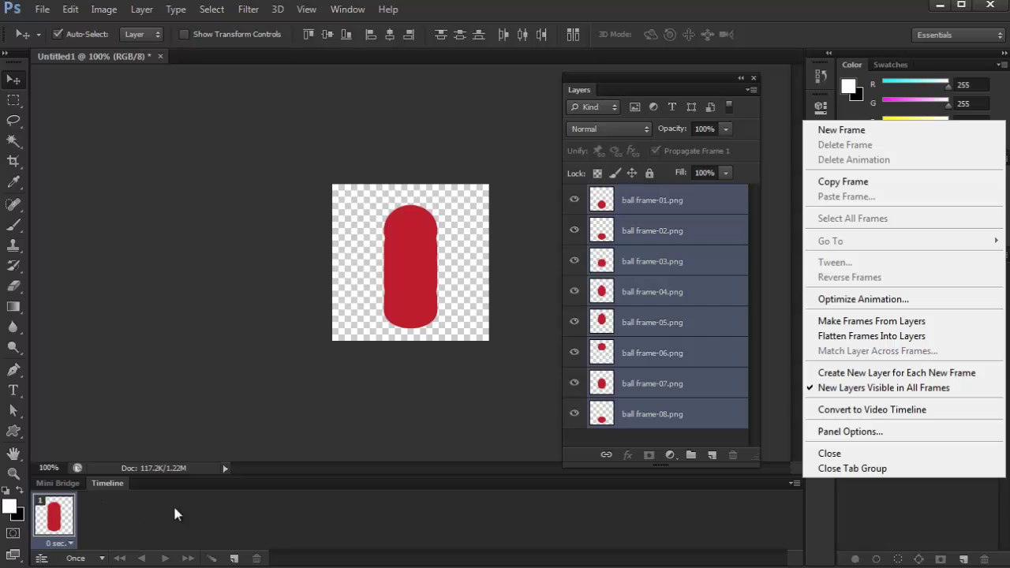
Make Frames From Layers, then step through frames 1, 2, 3 and 8 against their ball layers.
{"action": "left_click", "coordinate": [857, 321]}
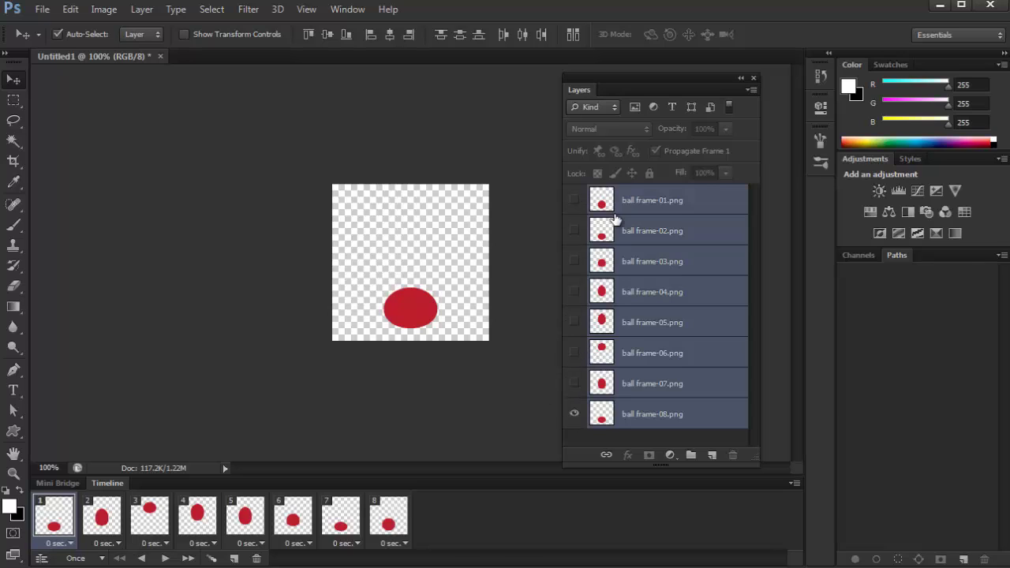
{"action": "left_click", "coordinate": [644, 421]}
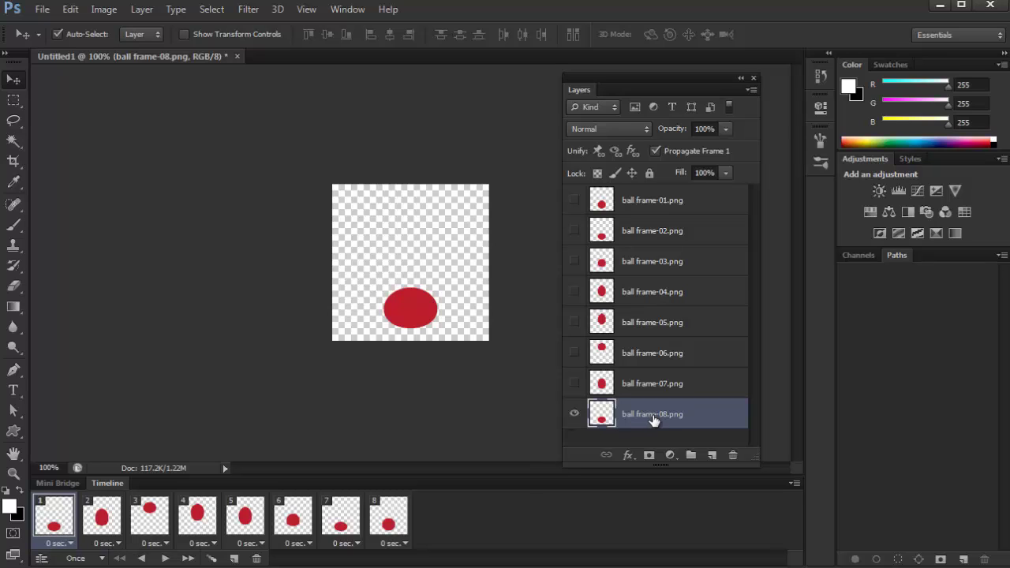
{"action": "left_click", "coordinate": [103, 519]}
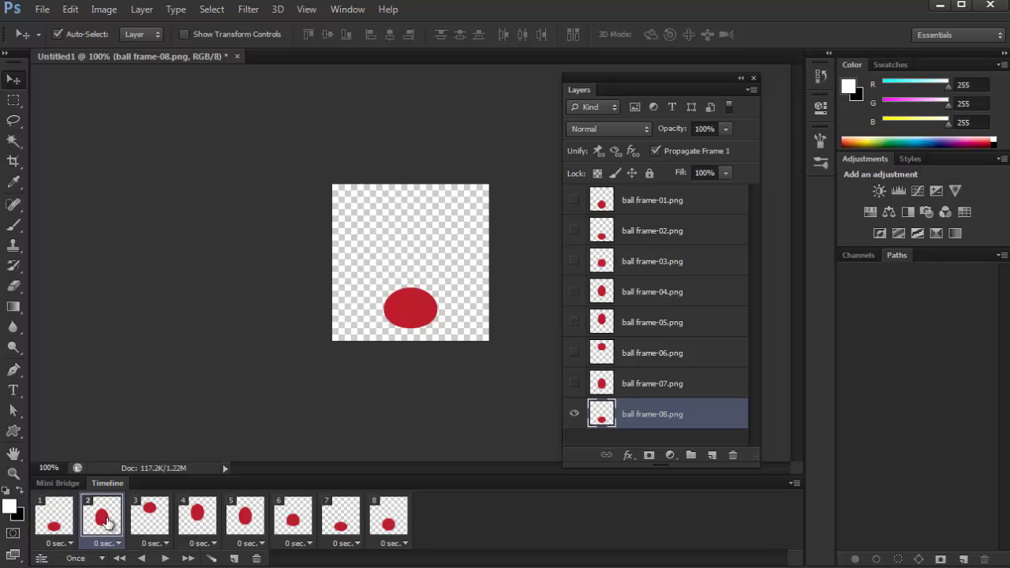
{"action": "left_click", "coordinate": [639, 384]}
{"action": "left_click", "coordinate": [150, 520]}
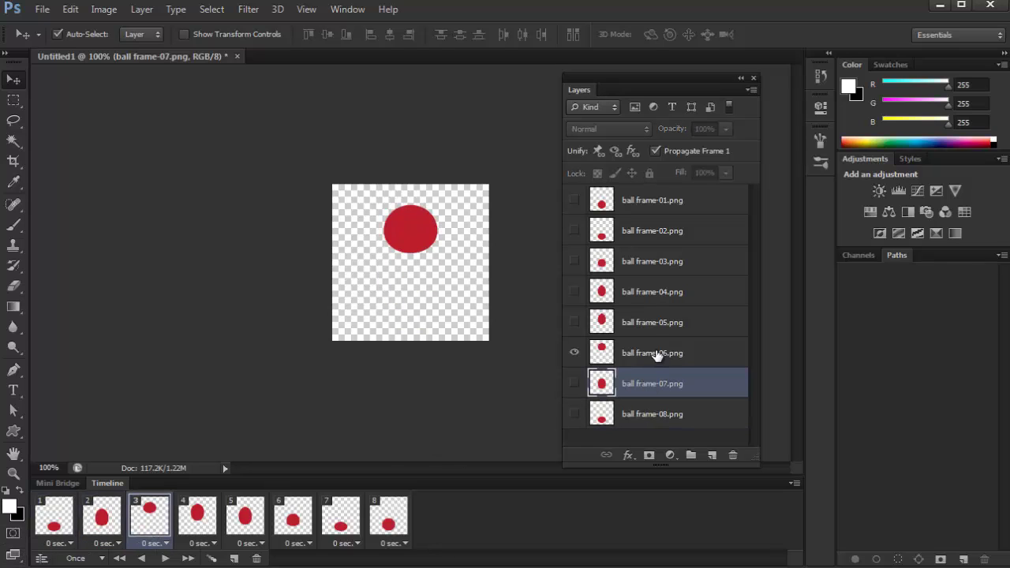
{"action": "left_click", "coordinate": [645, 326]}
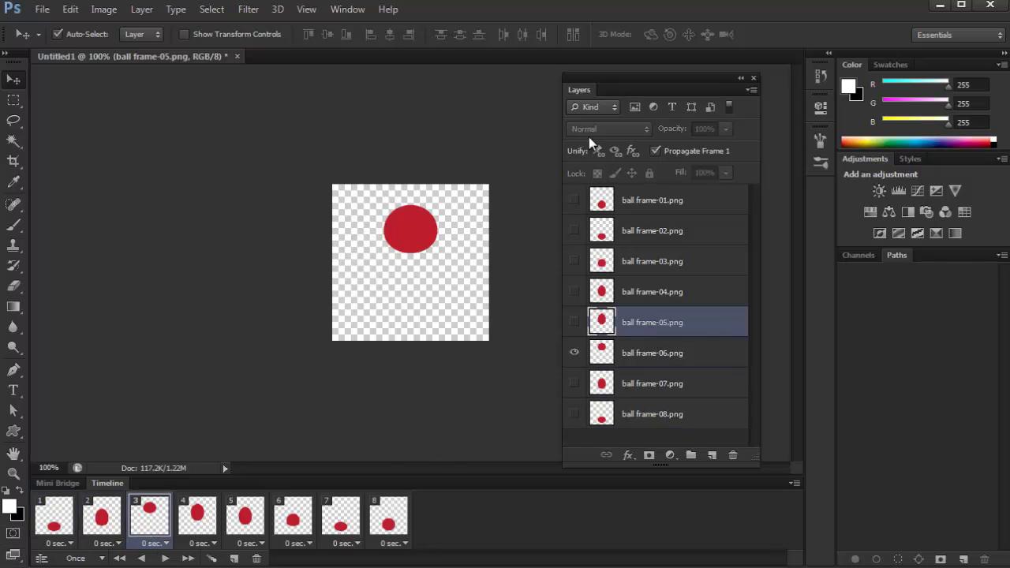
{"action": "left_click", "coordinate": [70, 528]}
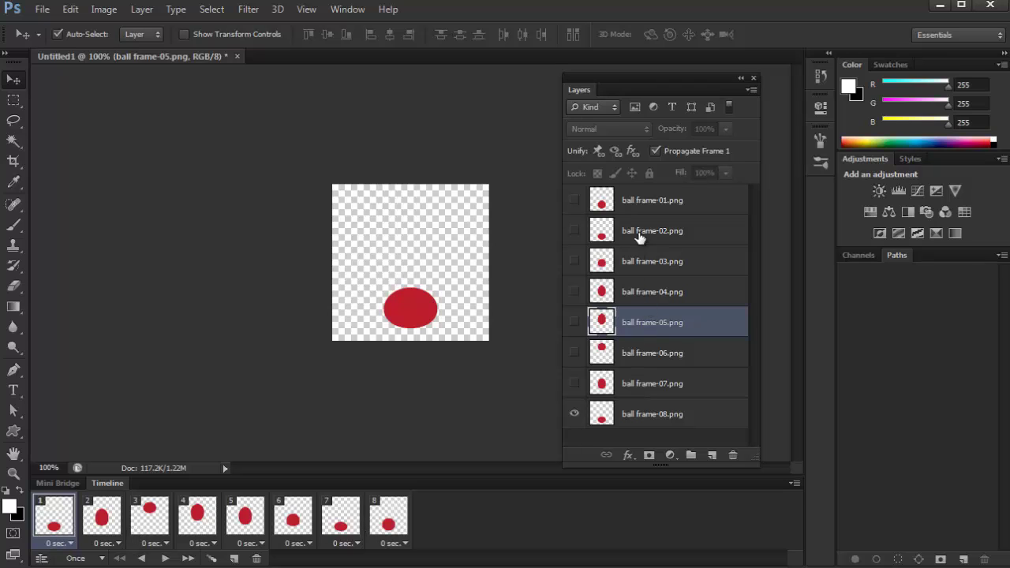
{"action": "left_click", "coordinate": [395, 526]}
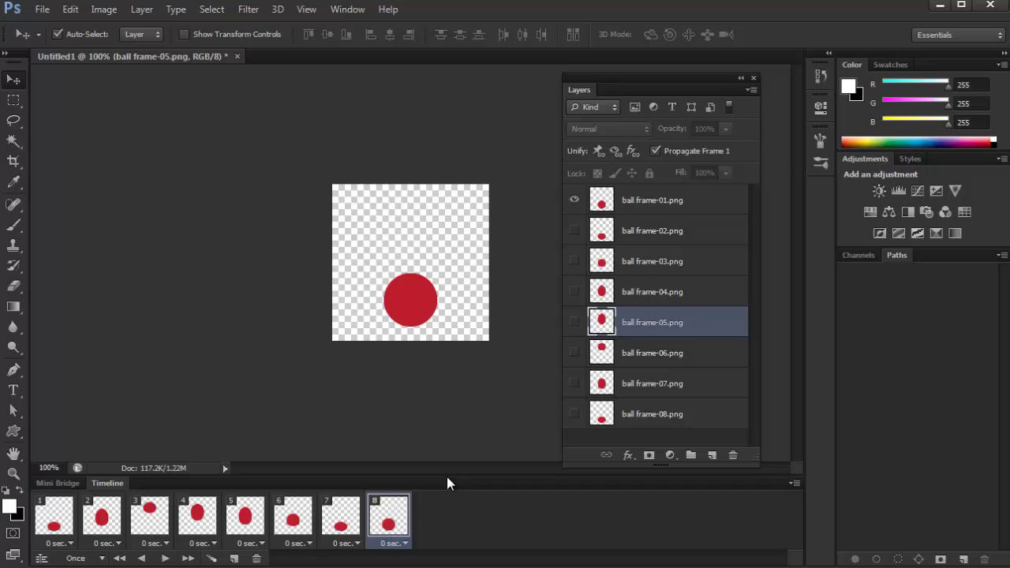
{"action": "left_click", "coordinate": [641, 204]}
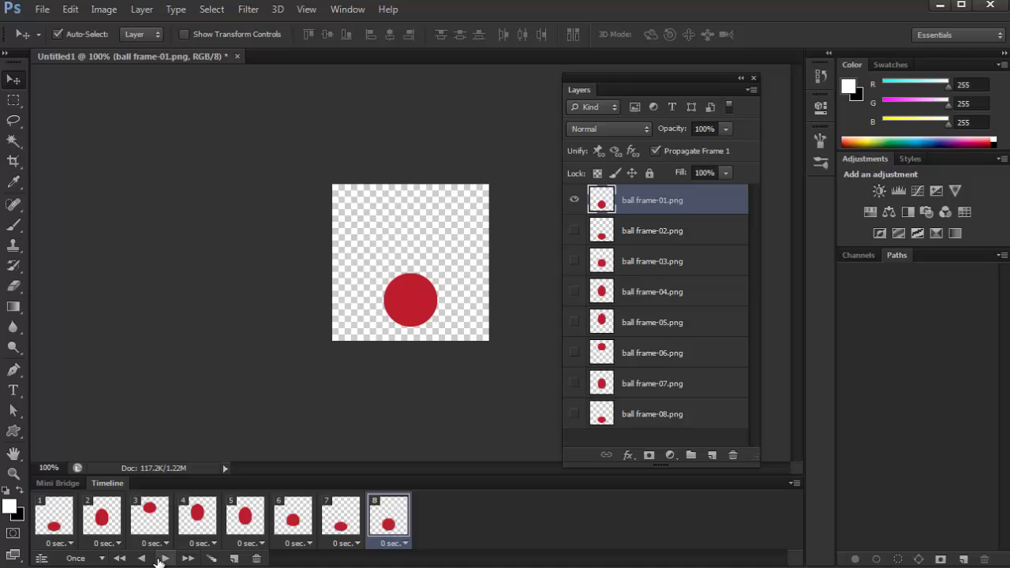
Select frames 1 through 8, set each delay to 0.1 sec, and play the bounce preview twice.
{"action": "left_click", "coordinate": [53, 526]}
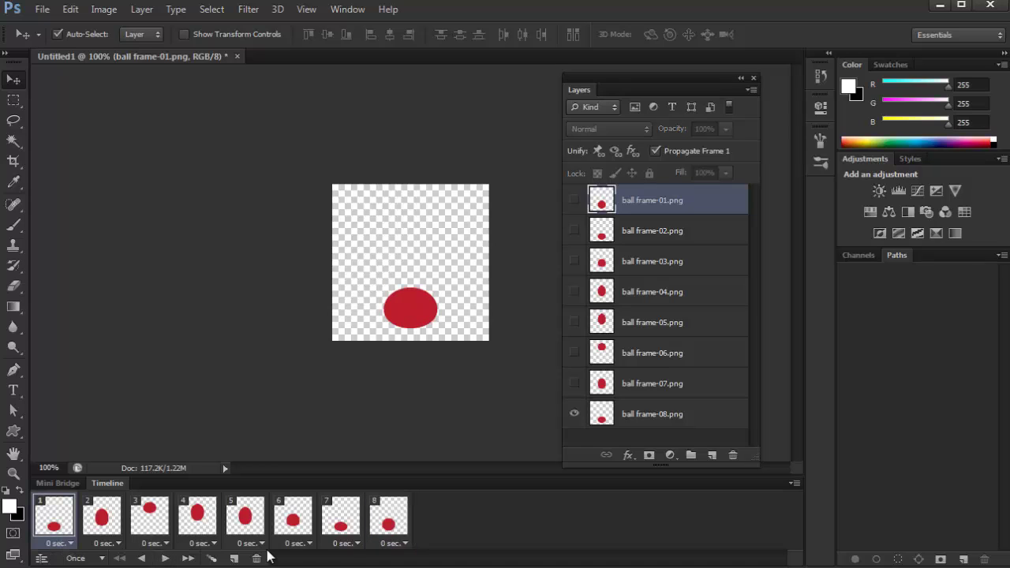
{"action": "left_click", "coordinate": [388, 525], "text": "shift"}
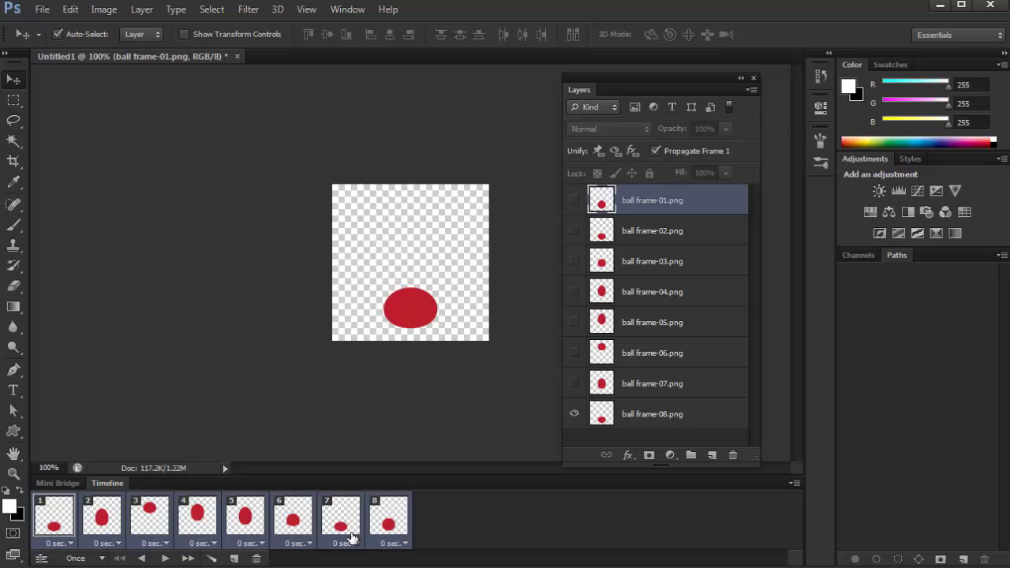
{"action": "left_click", "coordinate": [405, 544]}
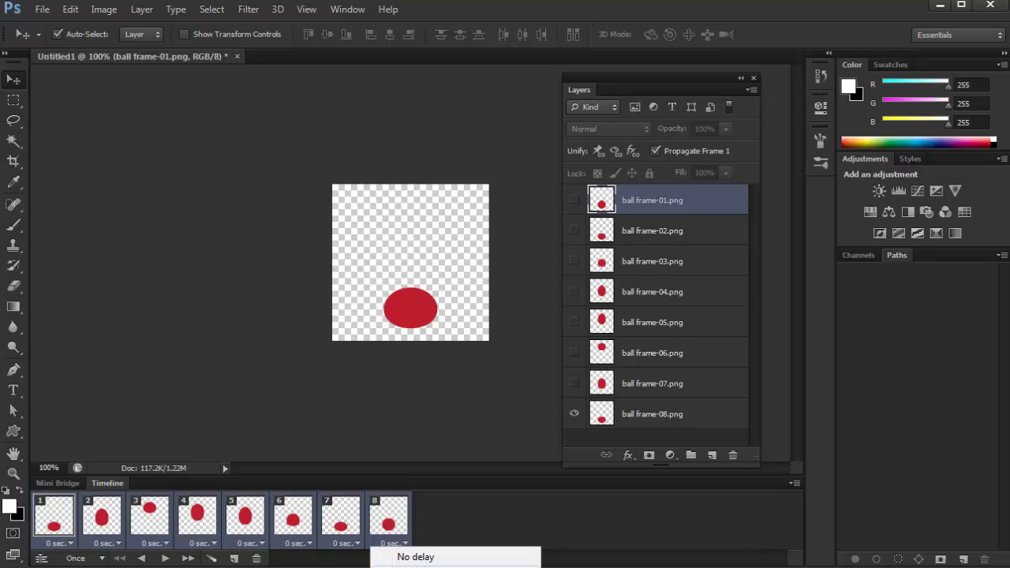
{"action": "left_click", "coordinate": [412, 565]}
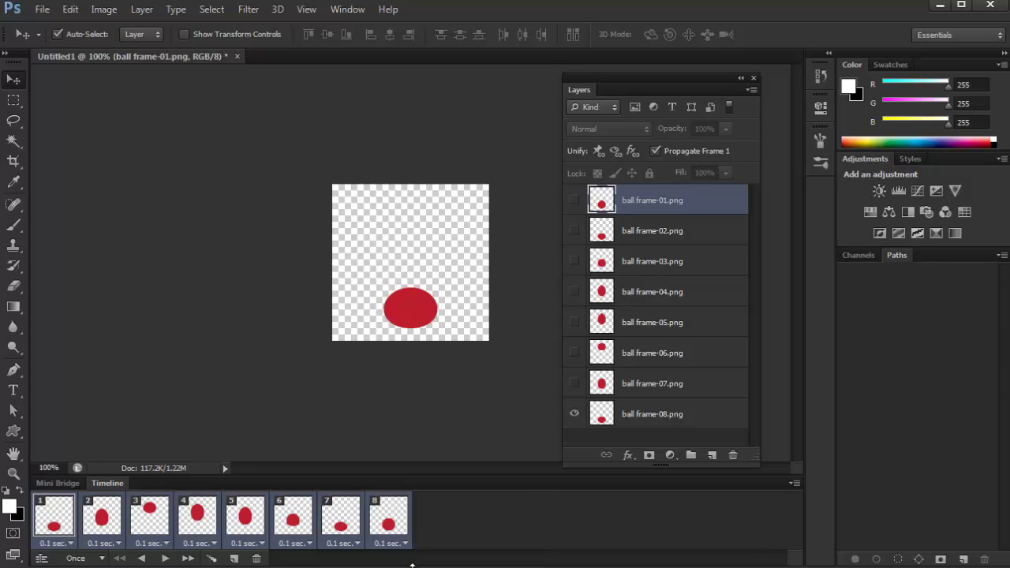
{"action": "left_click", "coordinate": [166, 558]}
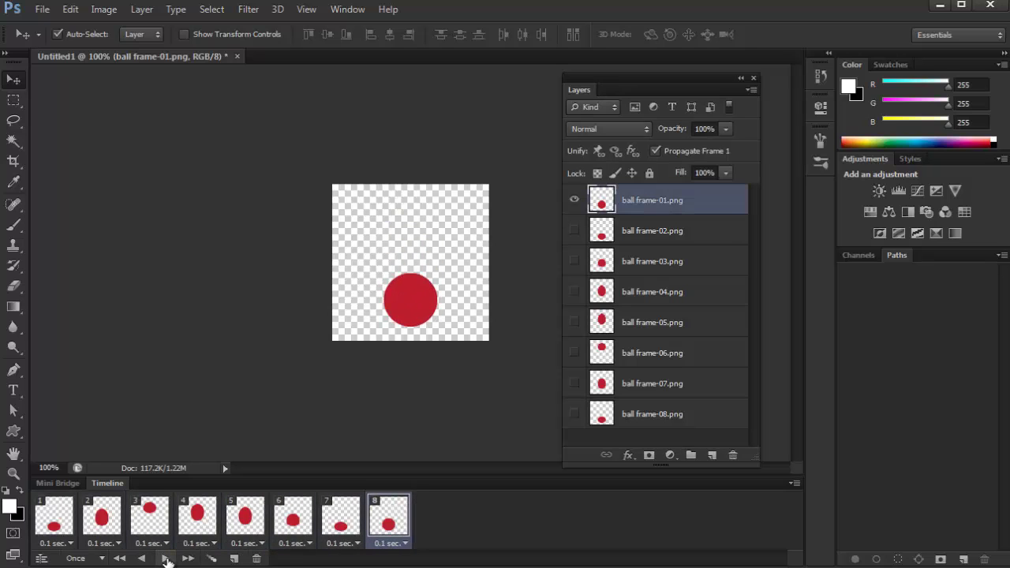
{"action": "left_click", "coordinate": [165, 558]}
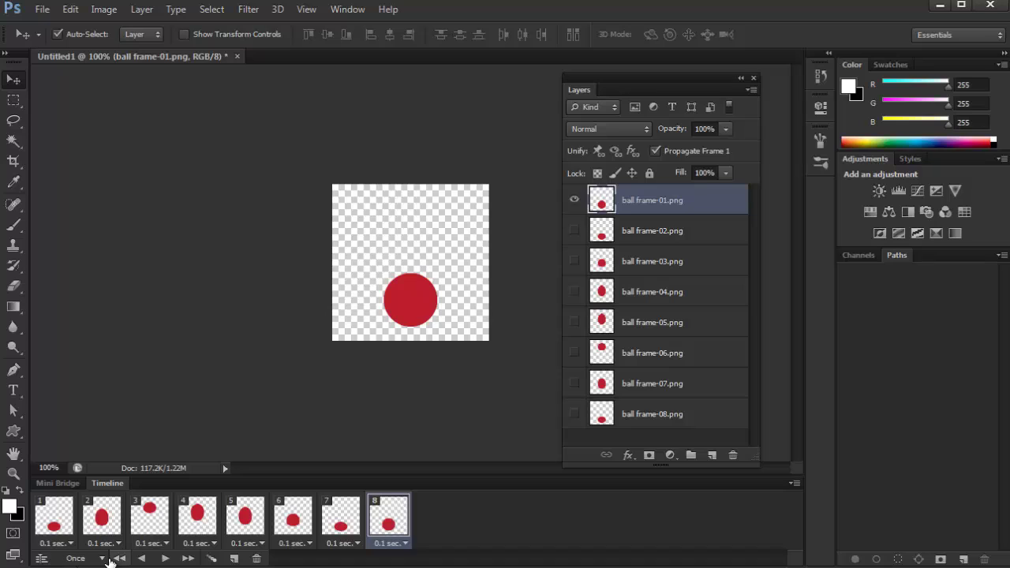
Change looping from Once to Forever, play and stop the preview, then select frame 1.
{"action": "left_click", "coordinate": [102, 558]}
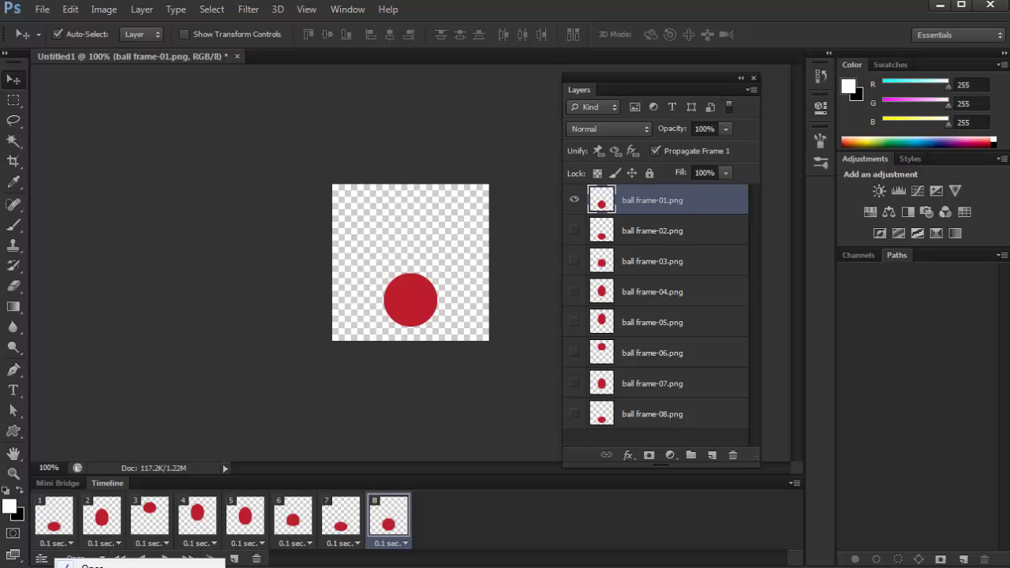
{"action": "left_click", "coordinate": [93, 567]}
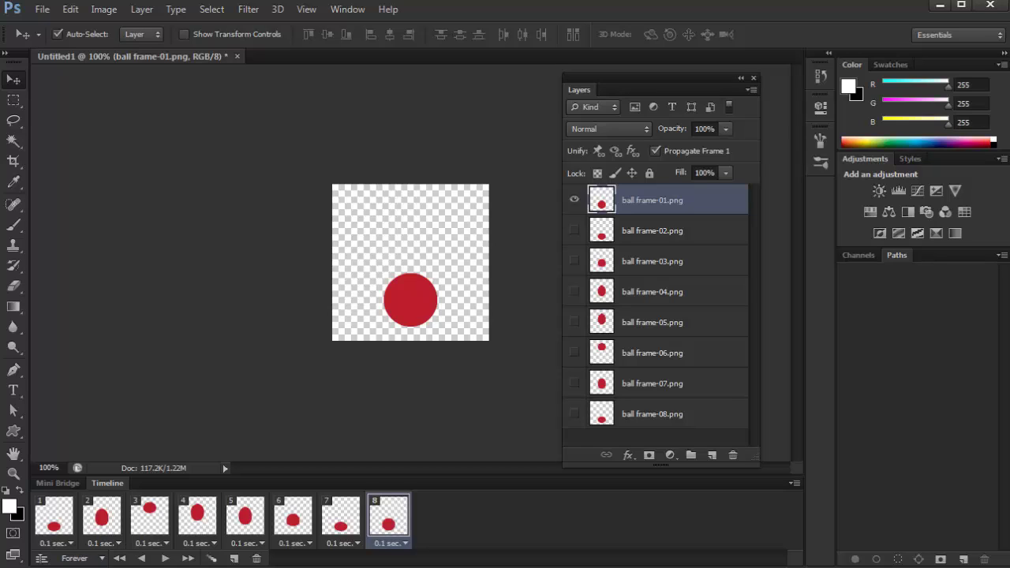
{"action": "left_click", "coordinate": [166, 559]}
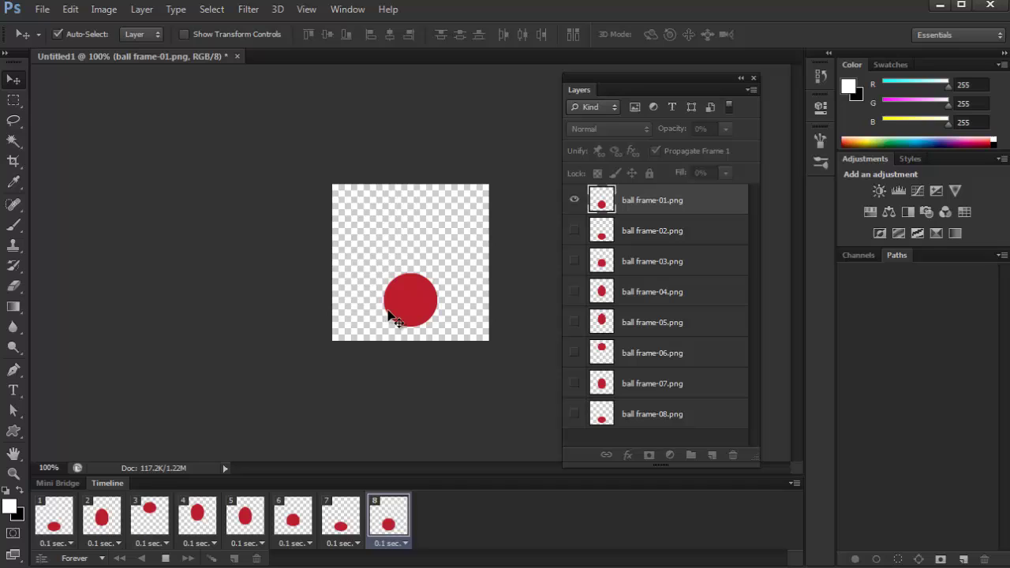
{"action": "left_click", "coordinate": [166, 559]}
{"action": "left_click", "coordinate": [166, 559]}
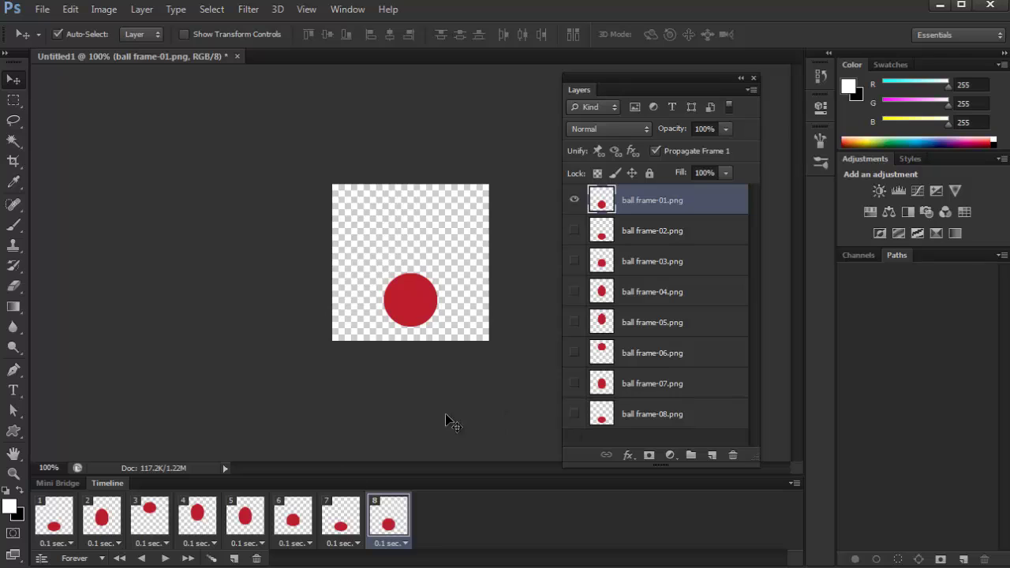
{"action": "left_click", "coordinate": [58, 524]}
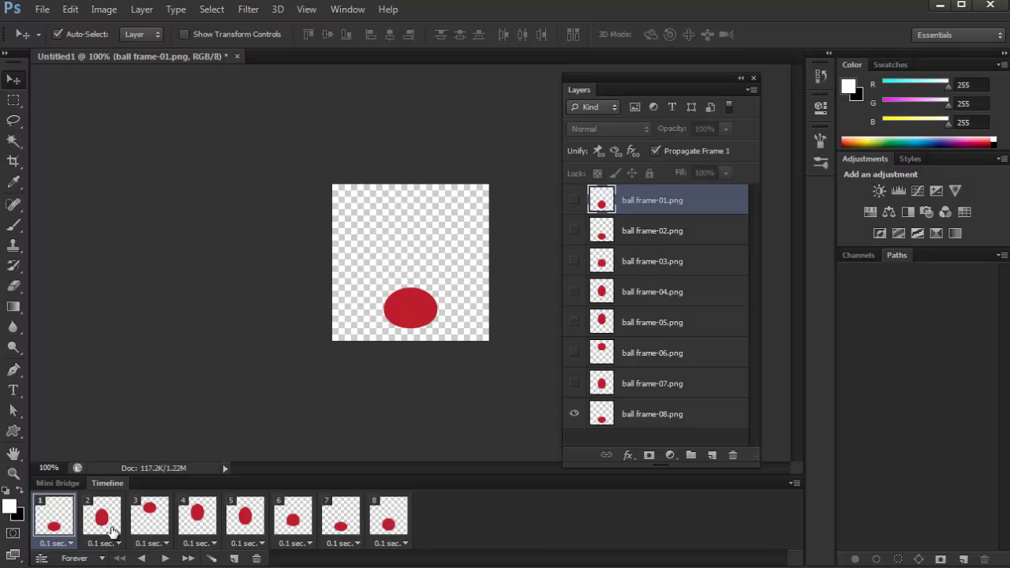
Select all eight frames and apply Reverse Frames from the Timeline menu.
{"action": "left_click", "coordinate": [389, 526], "text": "shift"}
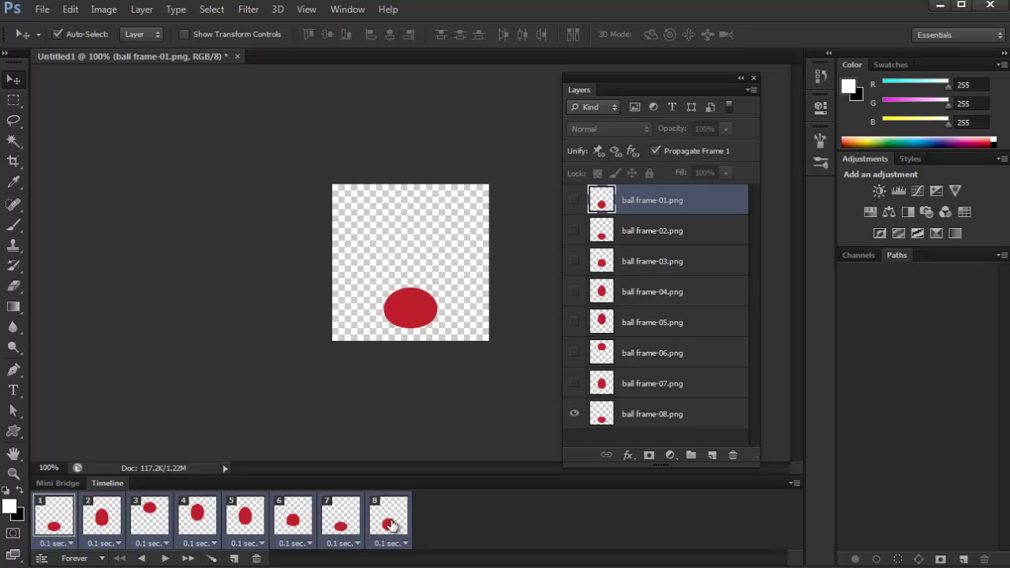
{"action": "left_click", "coordinate": [794, 484]}
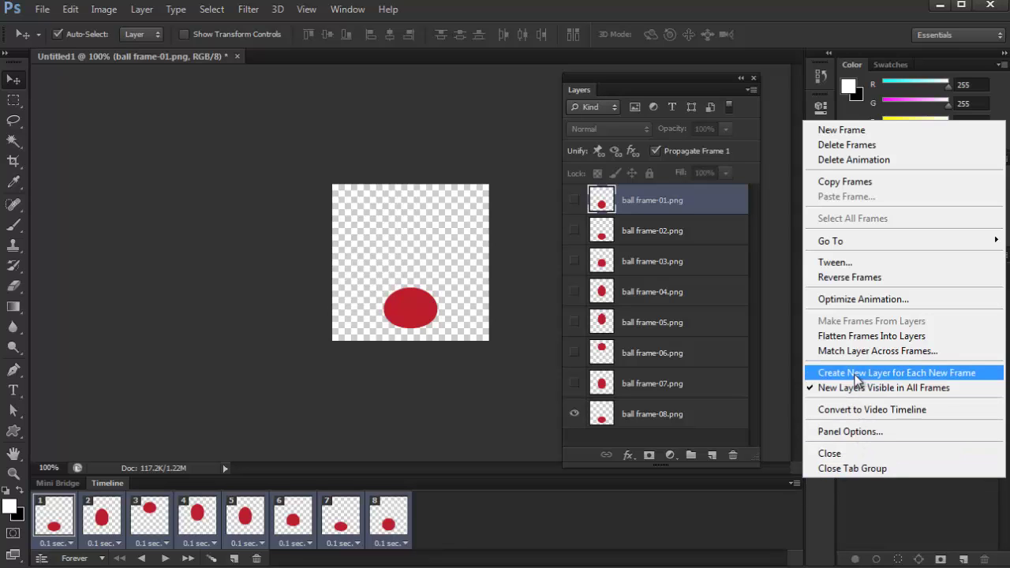
{"action": "left_click", "coordinate": [861, 280]}
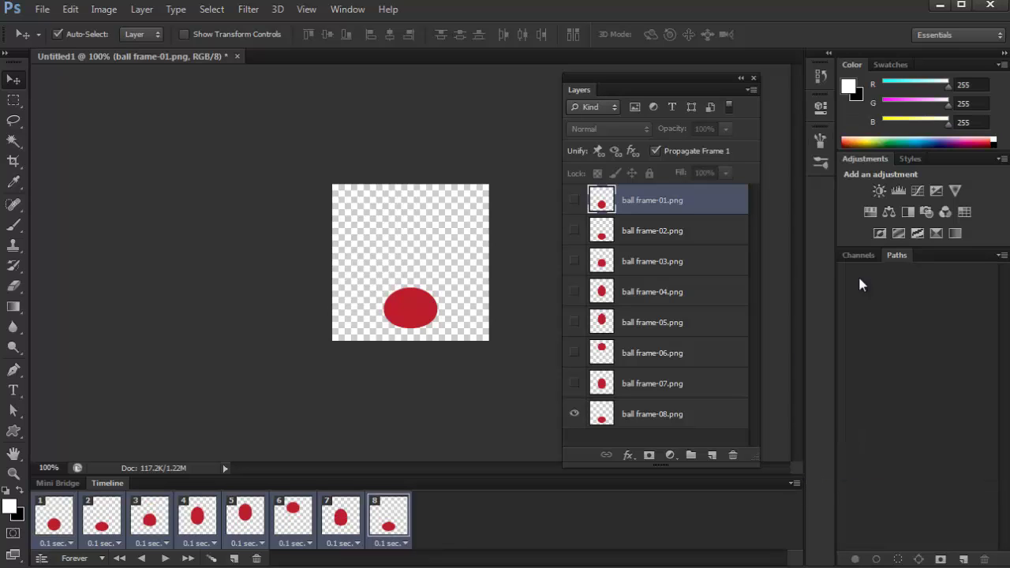
Check reversed frames 1–3 against the frame-02 and frame-03 layers, then return to frame 1.
{"action": "left_click", "coordinate": [60, 511]}
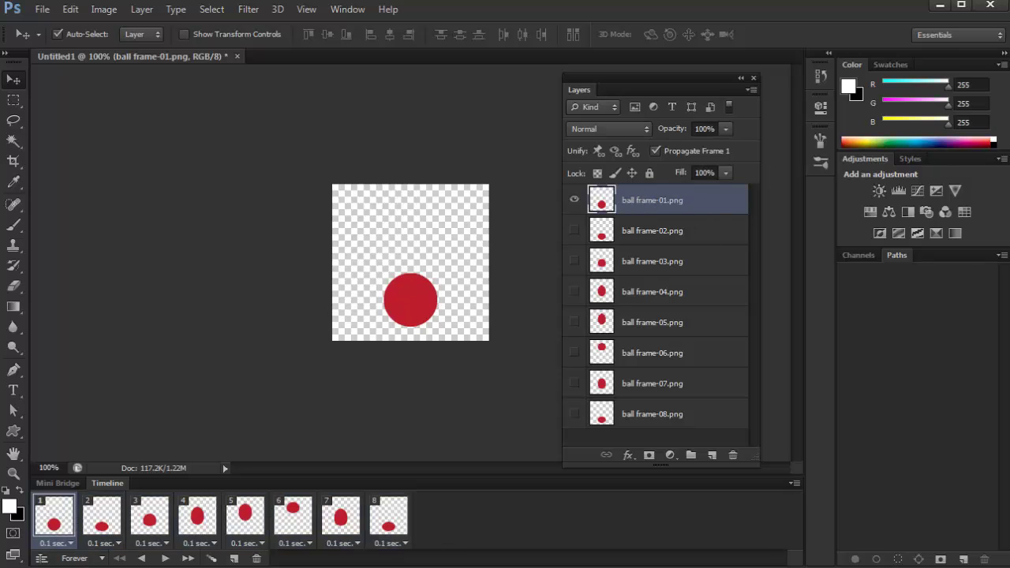
{"action": "left_click", "coordinate": [101, 515]}
{"action": "left_click", "coordinate": [635, 237]}
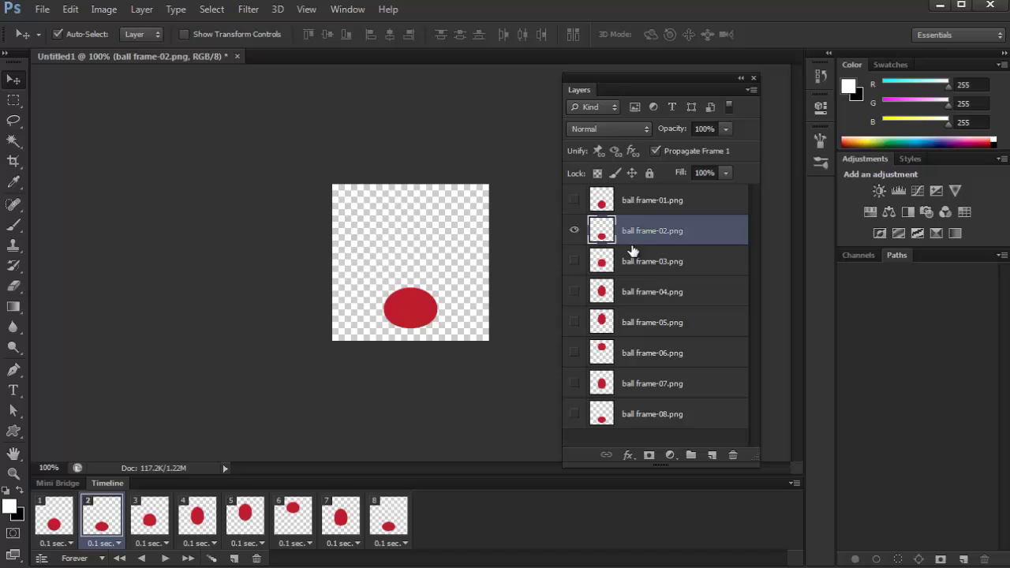
{"action": "left_click", "coordinate": [155, 517]}
{"action": "left_click", "coordinate": [639, 257]}
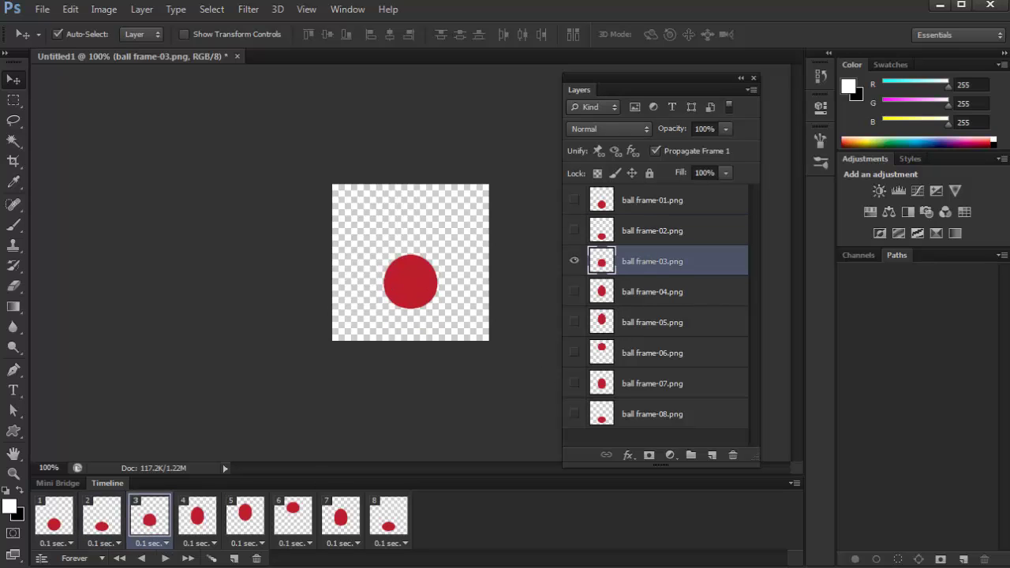
{"action": "left_click", "coordinate": [49, 523]}
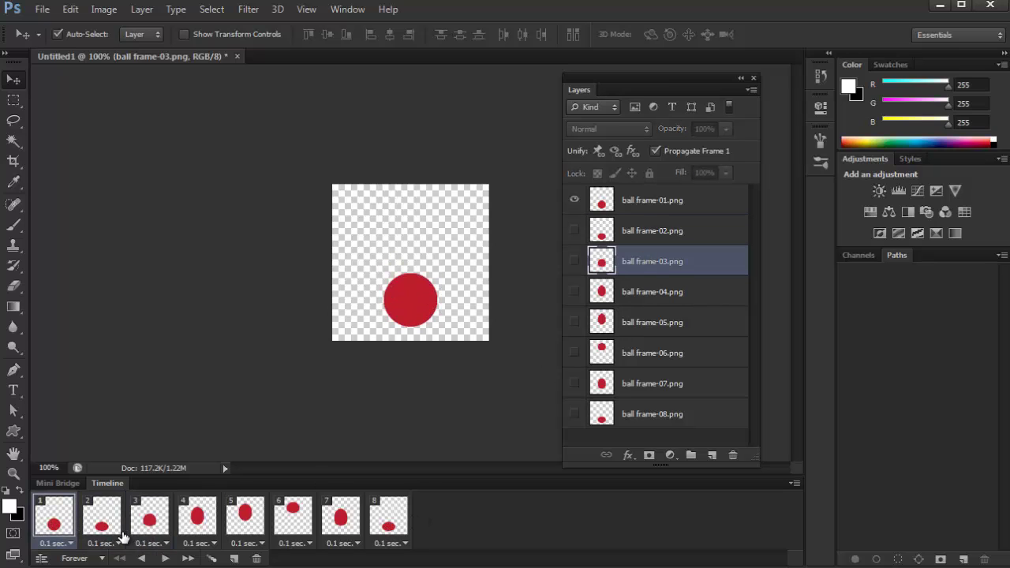
Play the reversed looping animation, stop it, and go back to frame 1.
{"action": "left_click", "coordinate": [165, 558]}
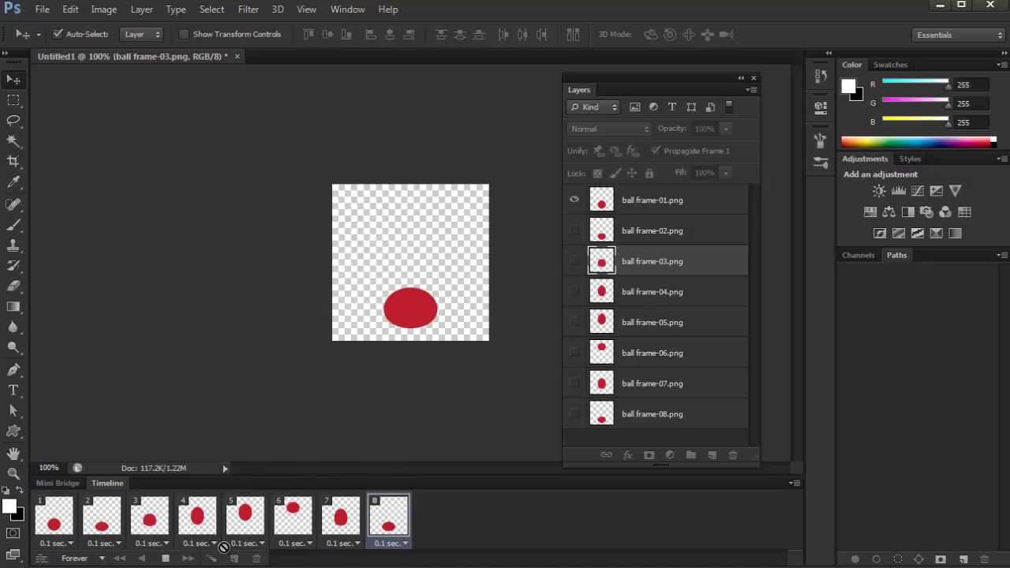
{"action": "left_click", "coordinate": [165, 559]}
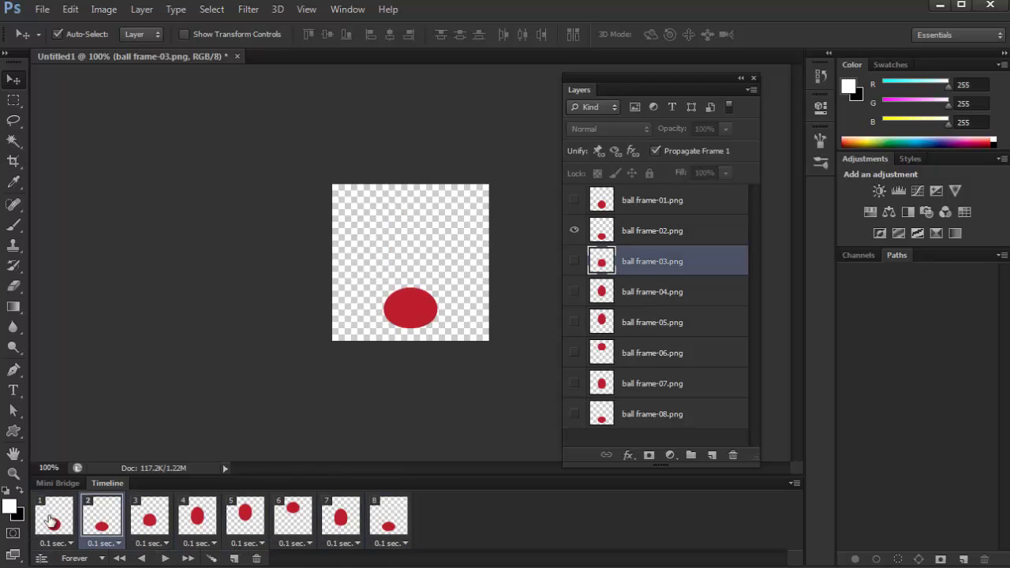
{"action": "left_click", "coordinate": [50, 515]}
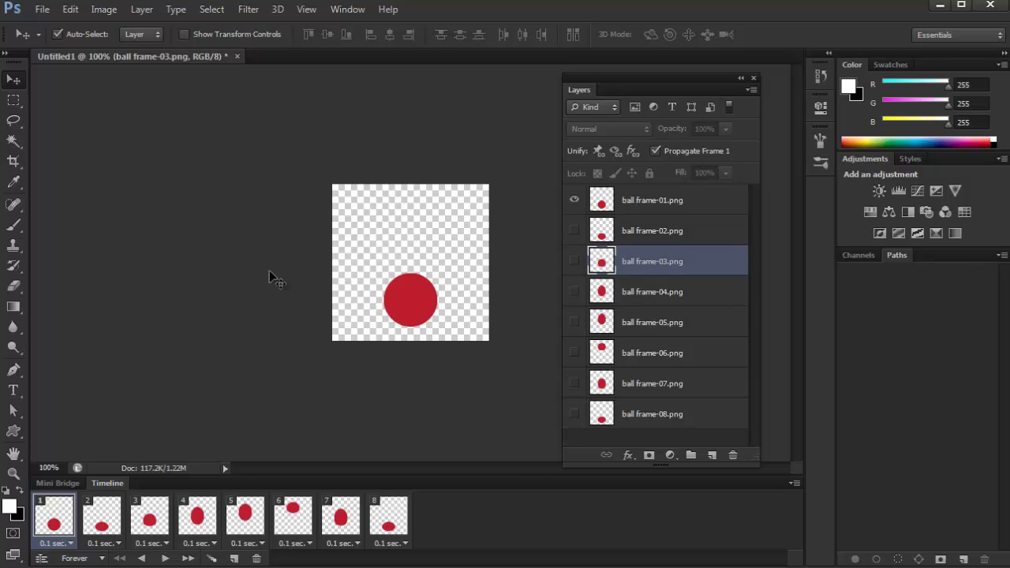
Open File > Save for Web, keep GIF as the format, and preview the animation.
{"action": "left_click", "coordinate": [43, 9]}
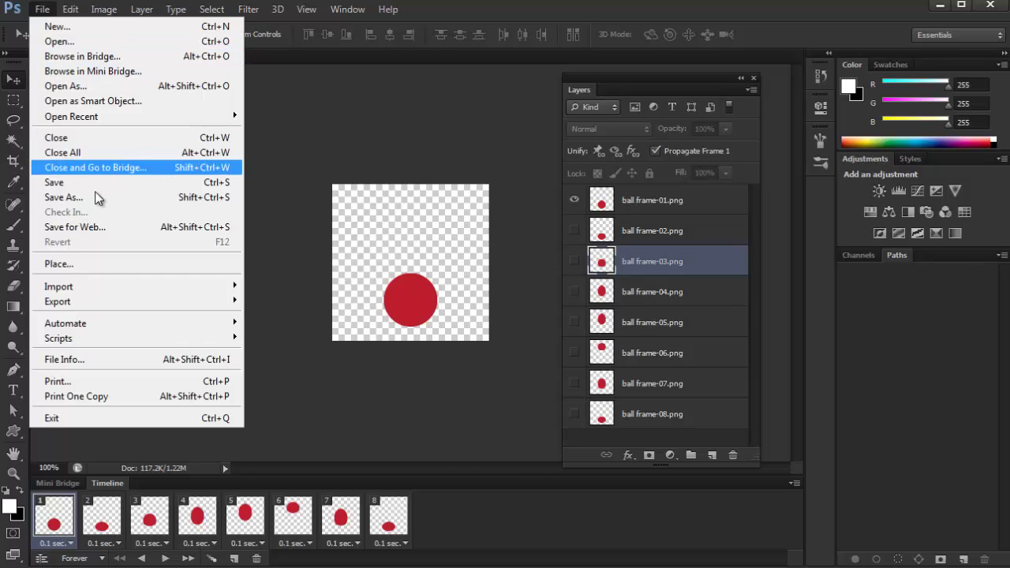
{"action": "left_click", "coordinate": [100, 227]}
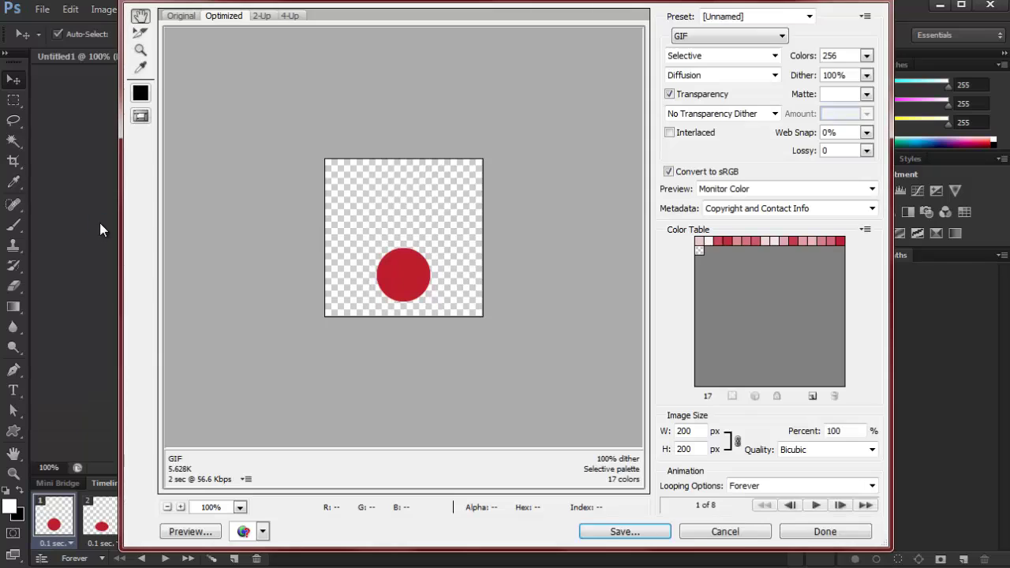
{"action": "left_click", "coordinate": [677, 38]}
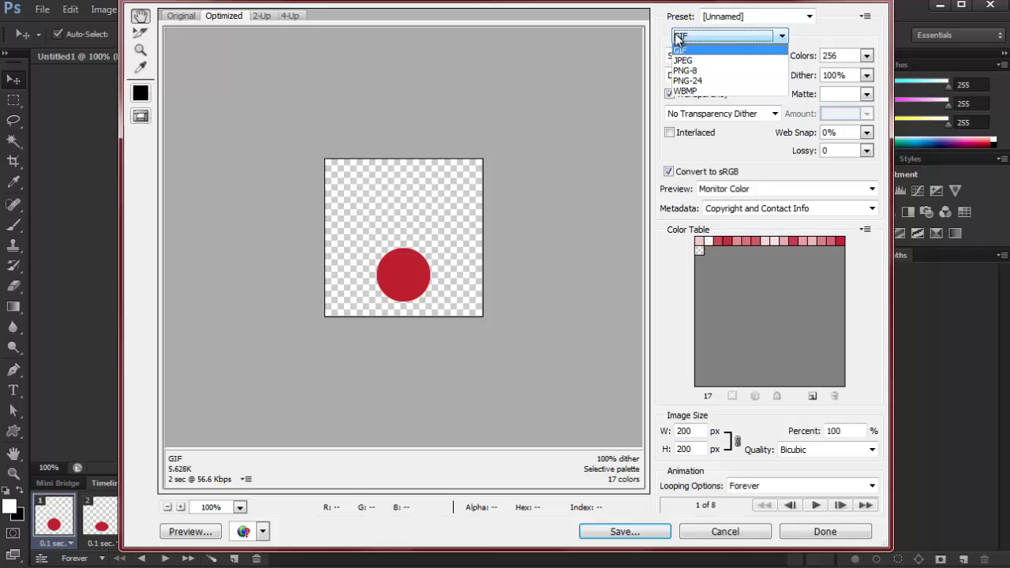
{"action": "left_click", "coordinate": [678, 37]}
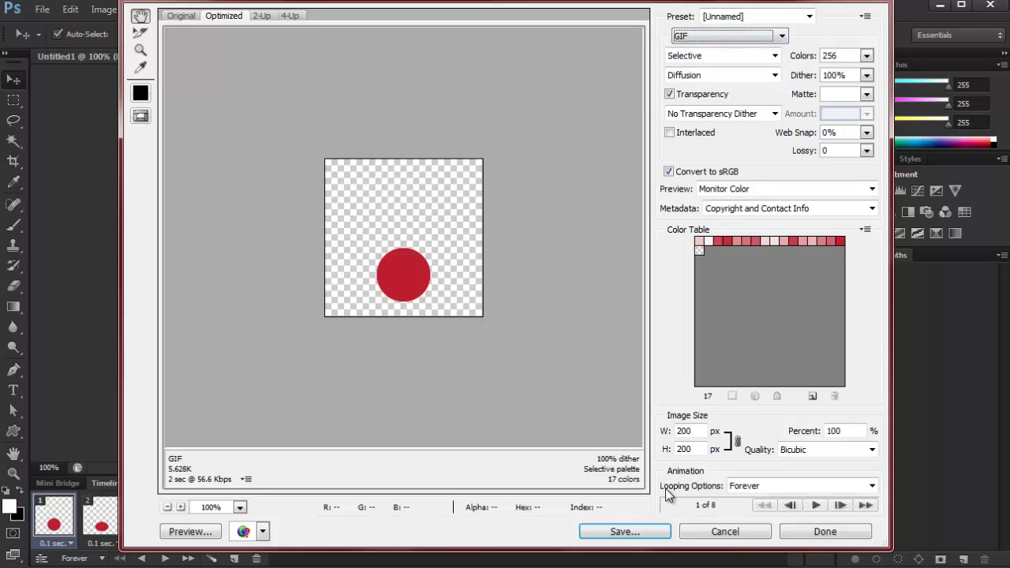
{"action": "left_click", "coordinate": [817, 505]}
Try Once, then set GIF looping to Forever, preview it, and continue to Save.
{"action": "left_click", "coordinate": [769, 487]}
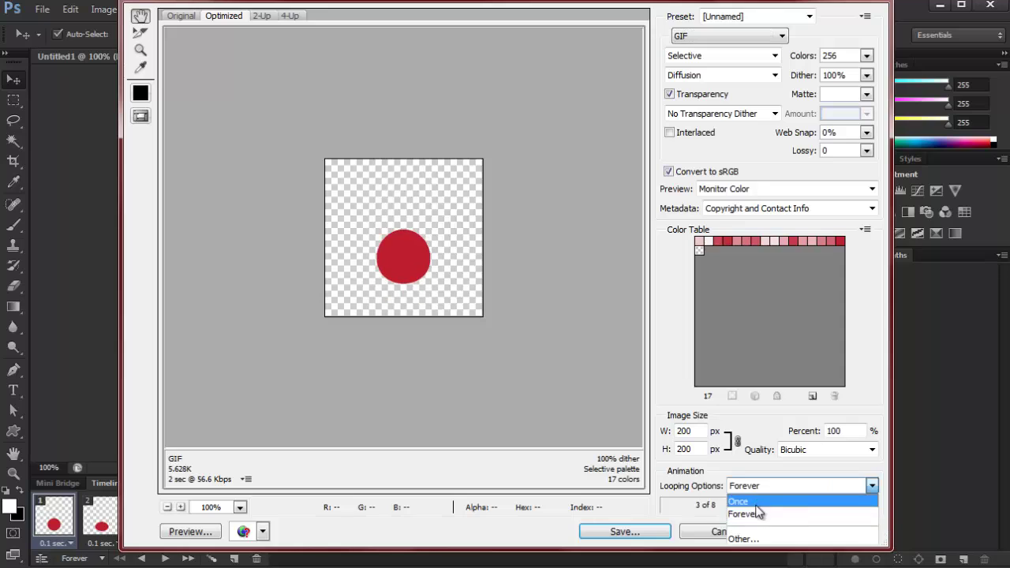
{"action": "left_click", "coordinate": [742, 501]}
{"action": "left_click", "coordinate": [817, 507]}
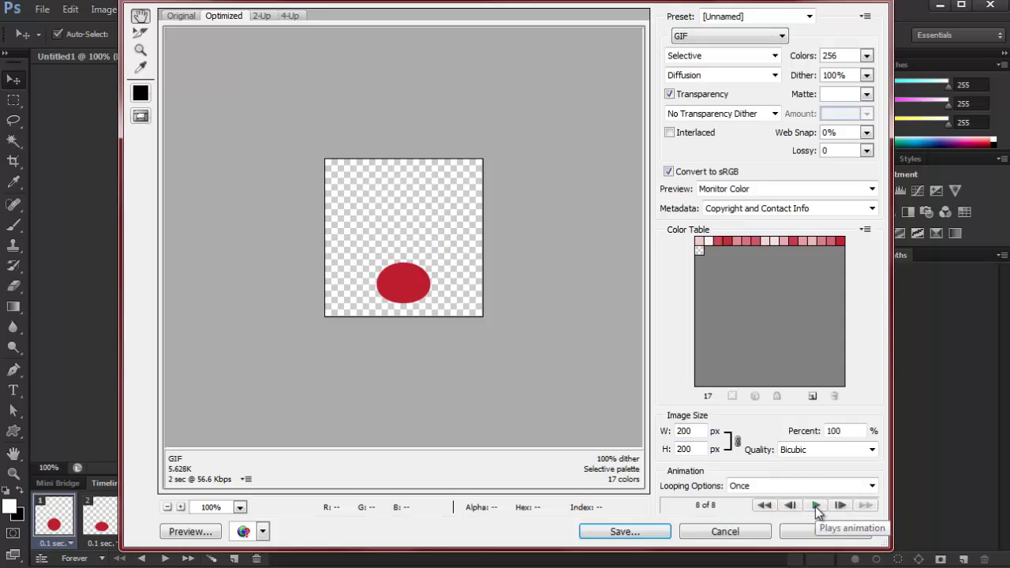
{"action": "left_click", "coordinate": [777, 487]}
{"action": "left_click", "coordinate": [767, 516]}
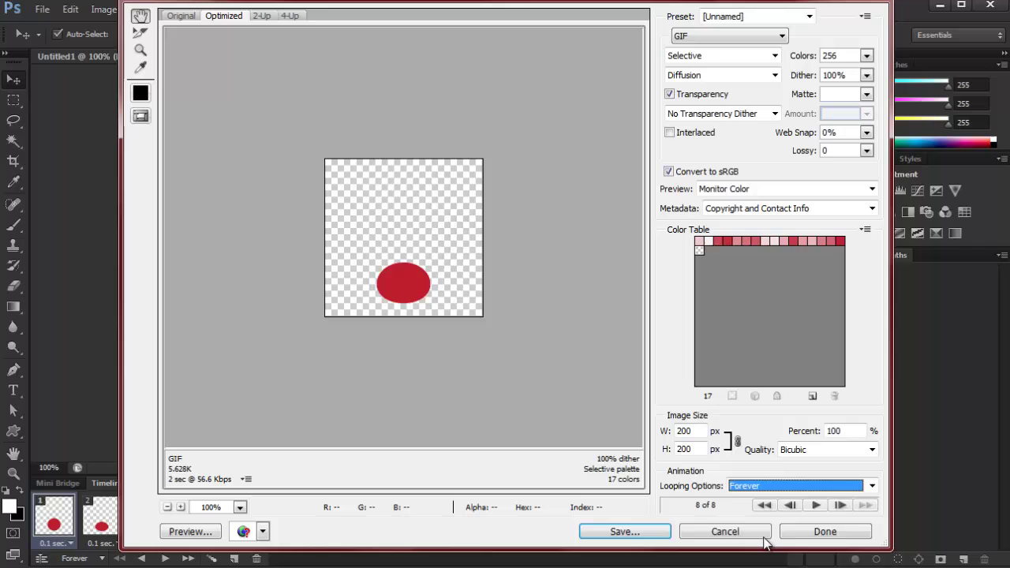
{"action": "left_click", "coordinate": [817, 505]}
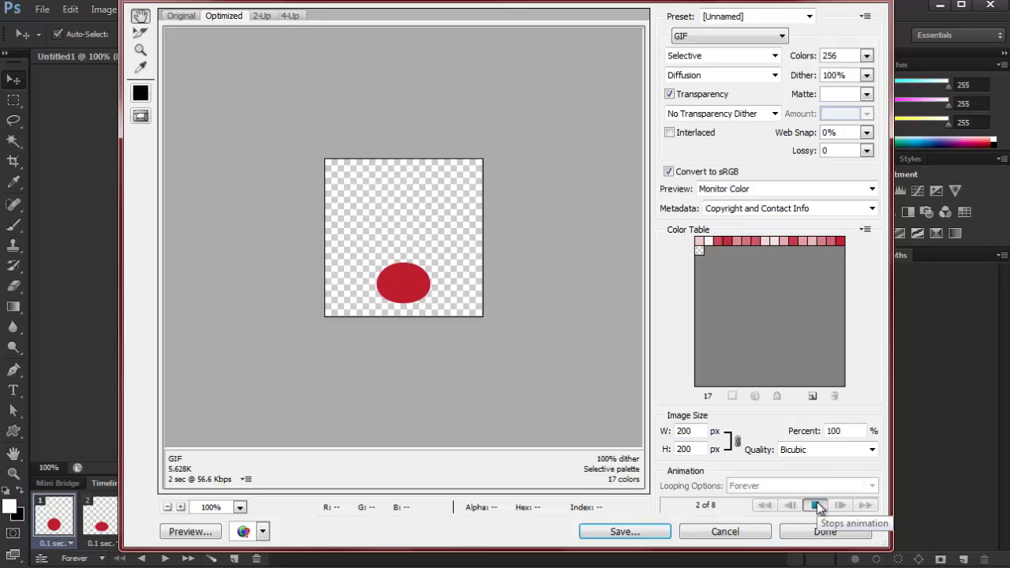
{"action": "left_click", "coordinate": [816, 505]}
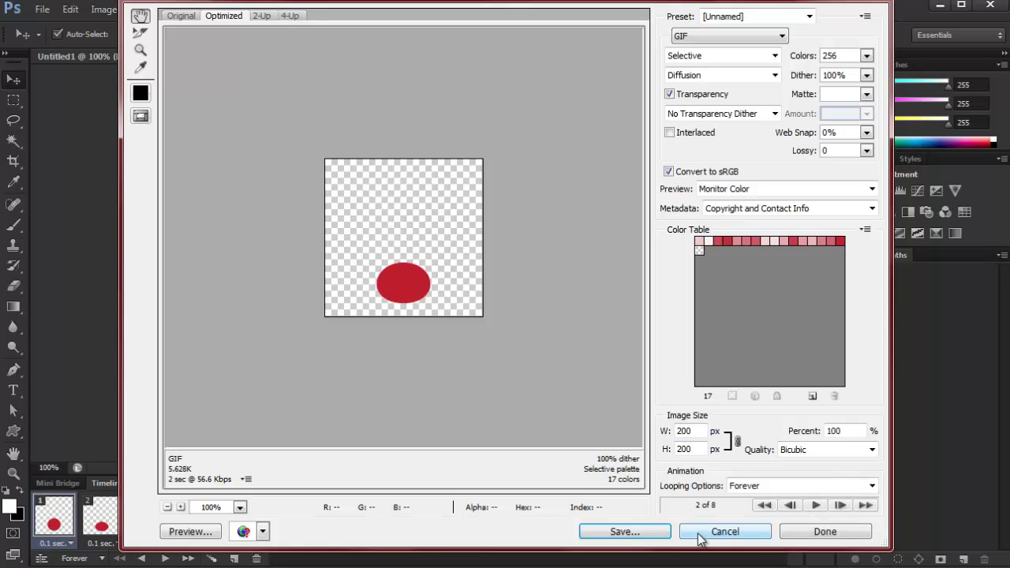
{"action": "left_click", "coordinate": [646, 535]}
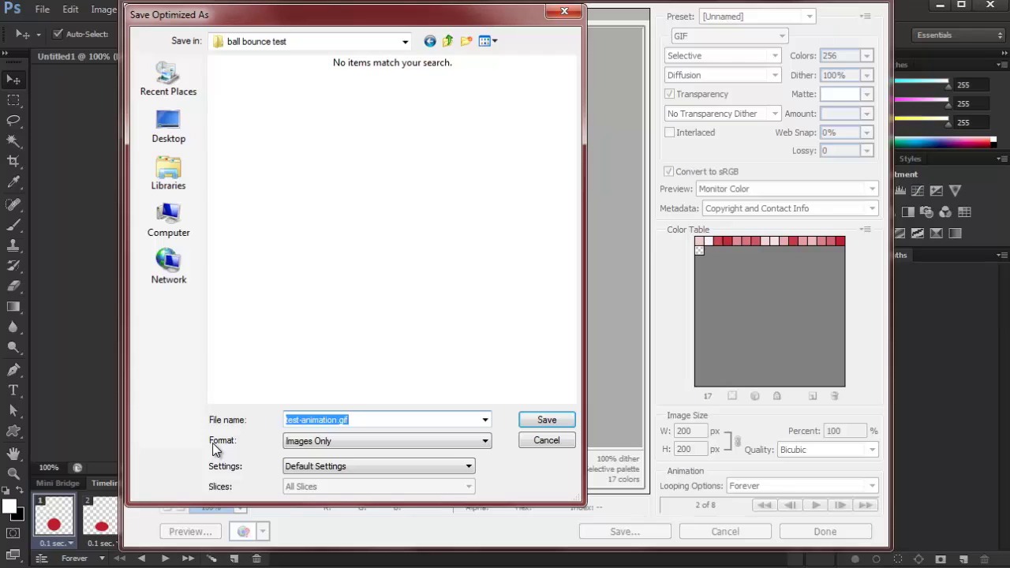
Name the file ball-animation and save it as a GIF.
{"action": "type", "text": "ball an"}
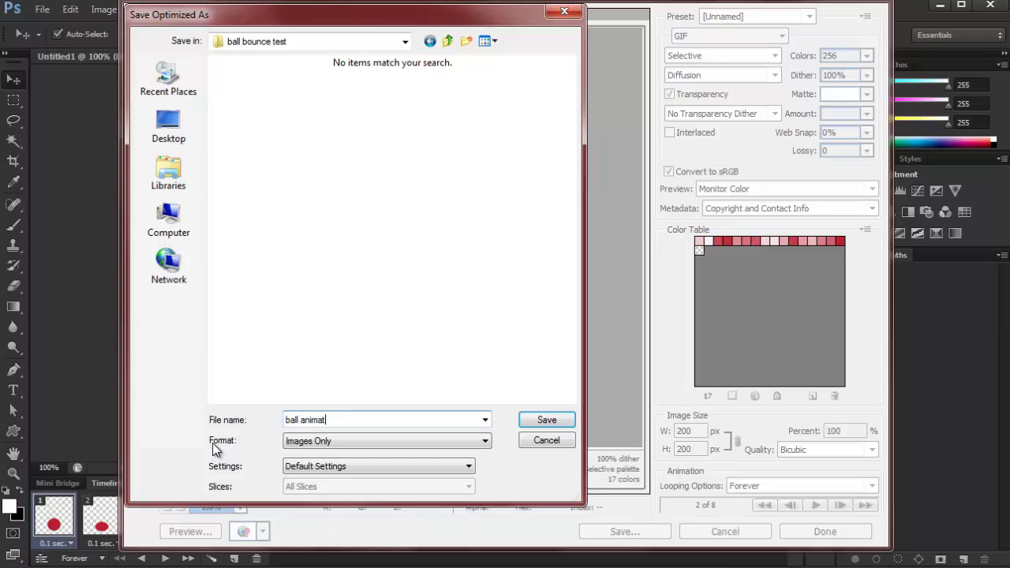
{"action": "left_click", "coordinate": [543, 423]}
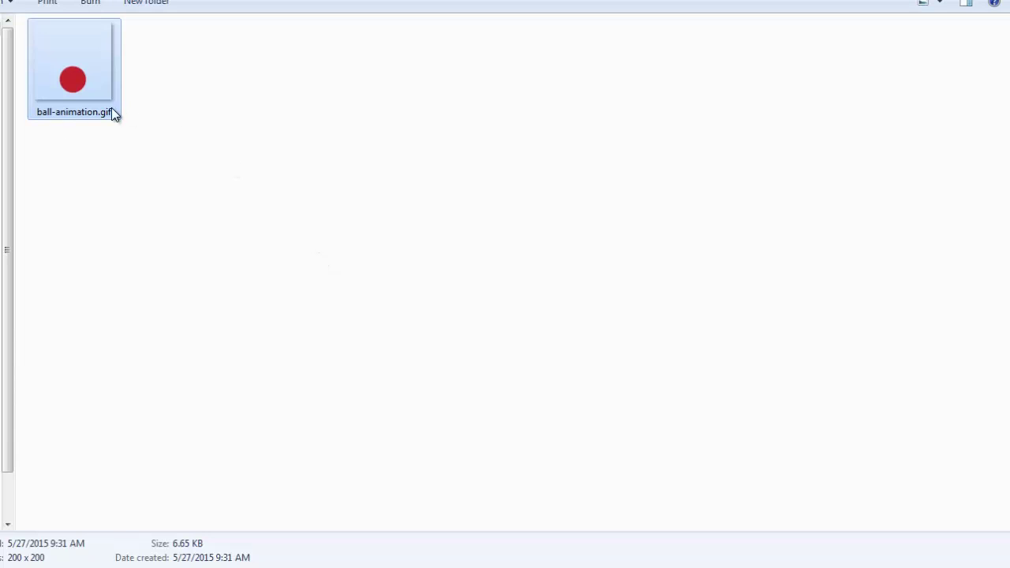
Drag ball-animation.gif out of Explorer and Alt+Tab to Firefox to drop it there.
{"action": "left_click", "coordinate": [124, 142]}
{"action": "left_click_drag", "start_coordinate": [75, 75], "coordinate": [232, 156]}
{"action": "key", "text": "alt+Tab"}
{"action": "key", "text": "alt+Tab"}
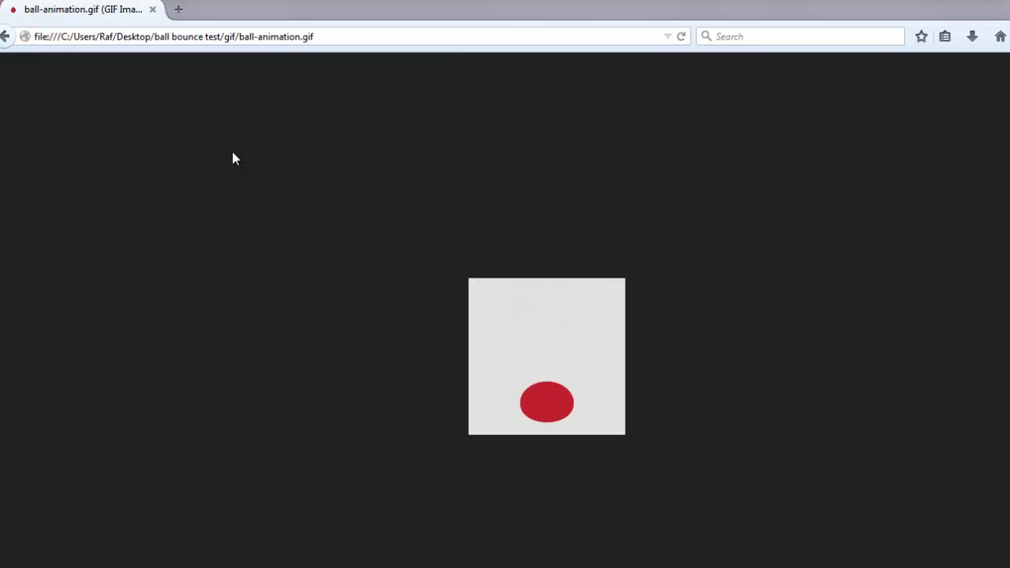